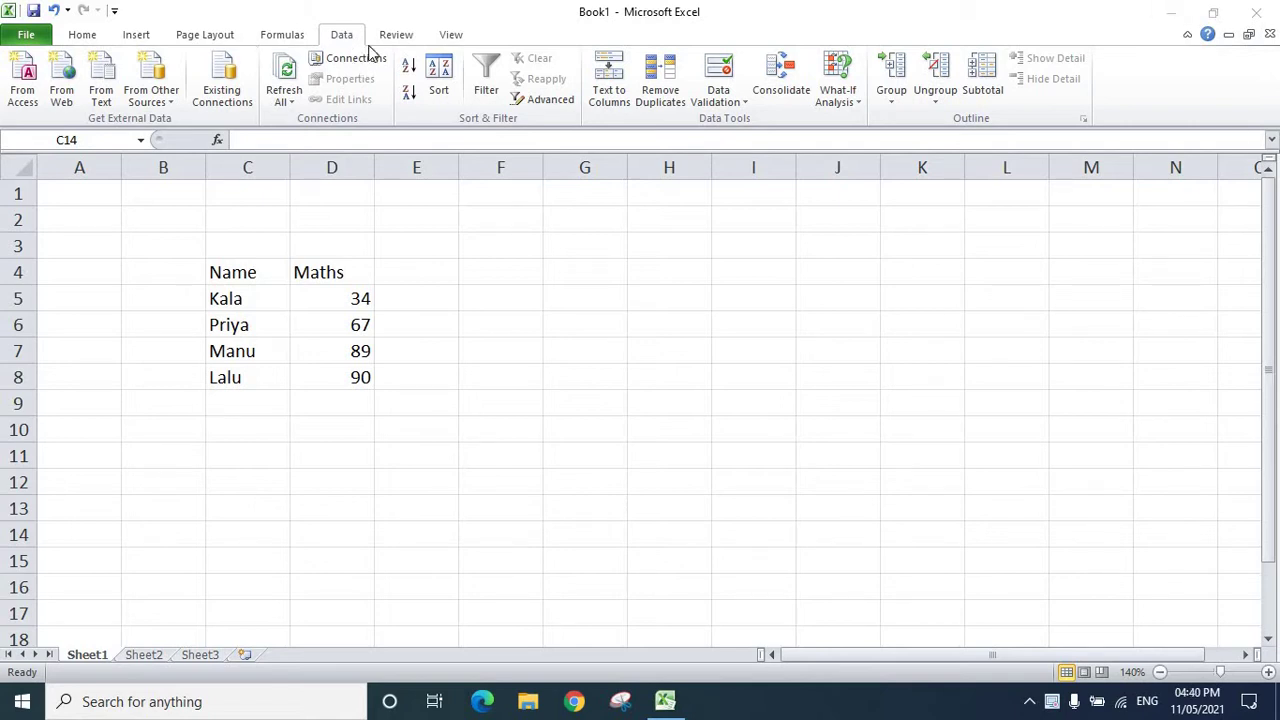
Step: Open the What-If Analysis dropdown on the Data tab for the Name/Maths table
{"action": "left_click", "coordinate": [860, 102]}
{"action": "left_click", "coordinate": [860, 102]}
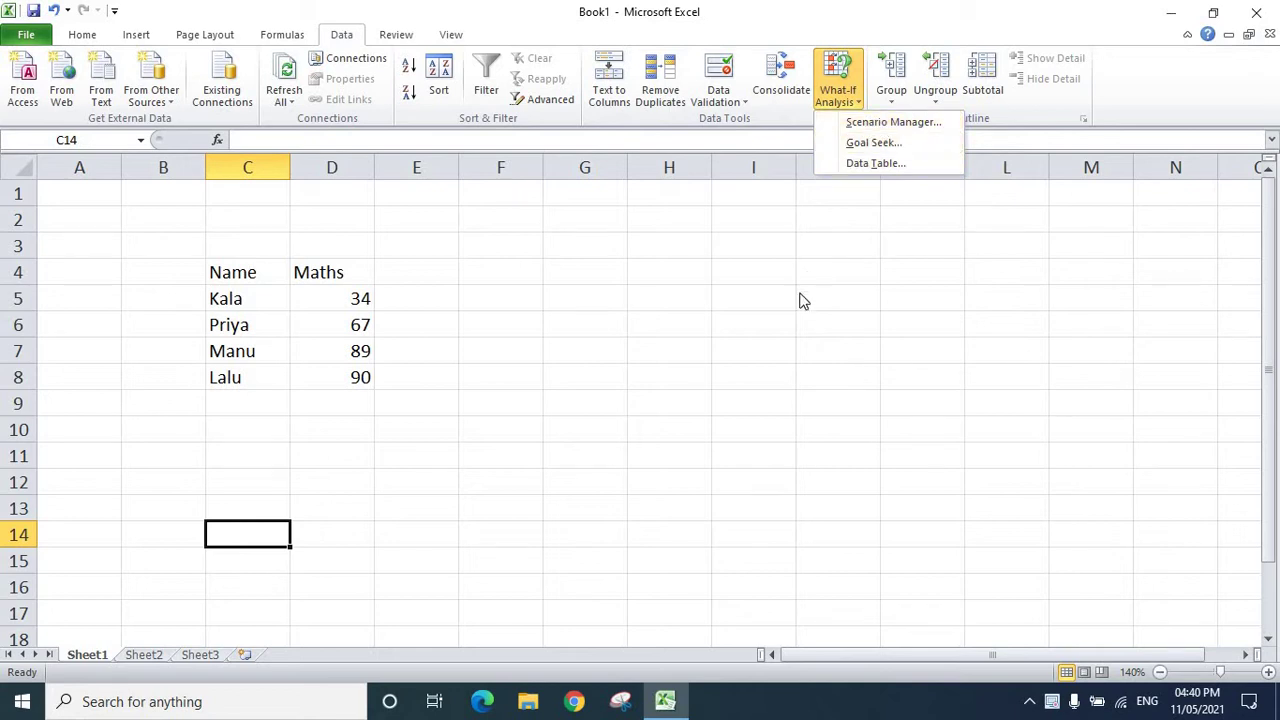
Step: Dismiss the What-If Analysis dropdown so the marks table is visible again
{"action": "left_click", "coordinate": [628, 362]}
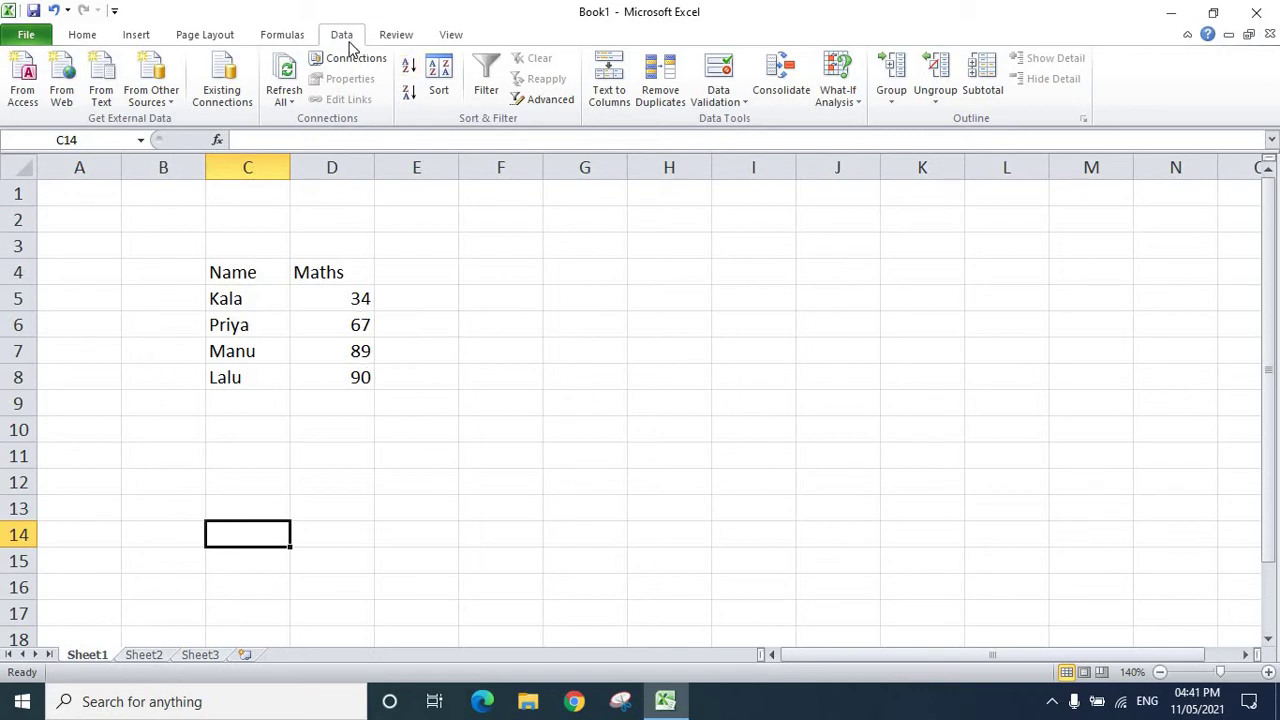
Step: Add a scenario named Maths with changing cells D4:D8, keeping the current values
{"action": "left_click", "coordinate": [857, 105]}
{"action": "left_click", "coordinate": [880, 122]}
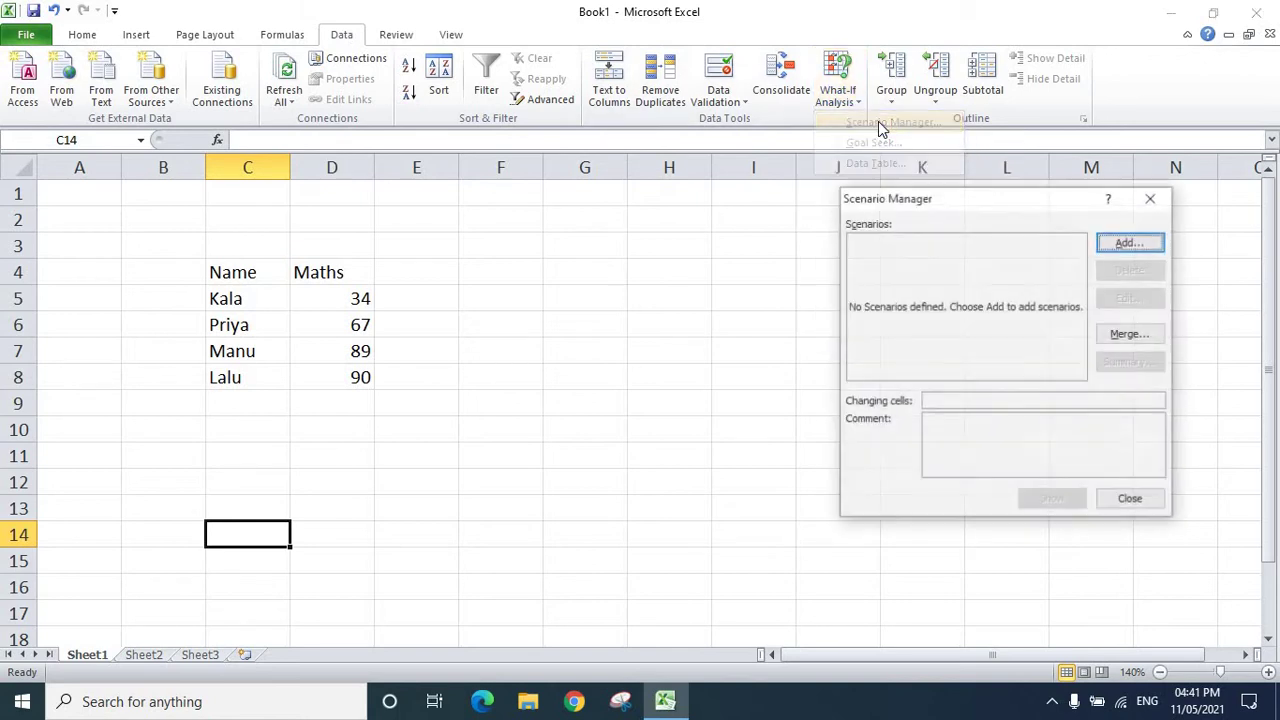
{"action": "left_click", "coordinate": [1141, 246]}
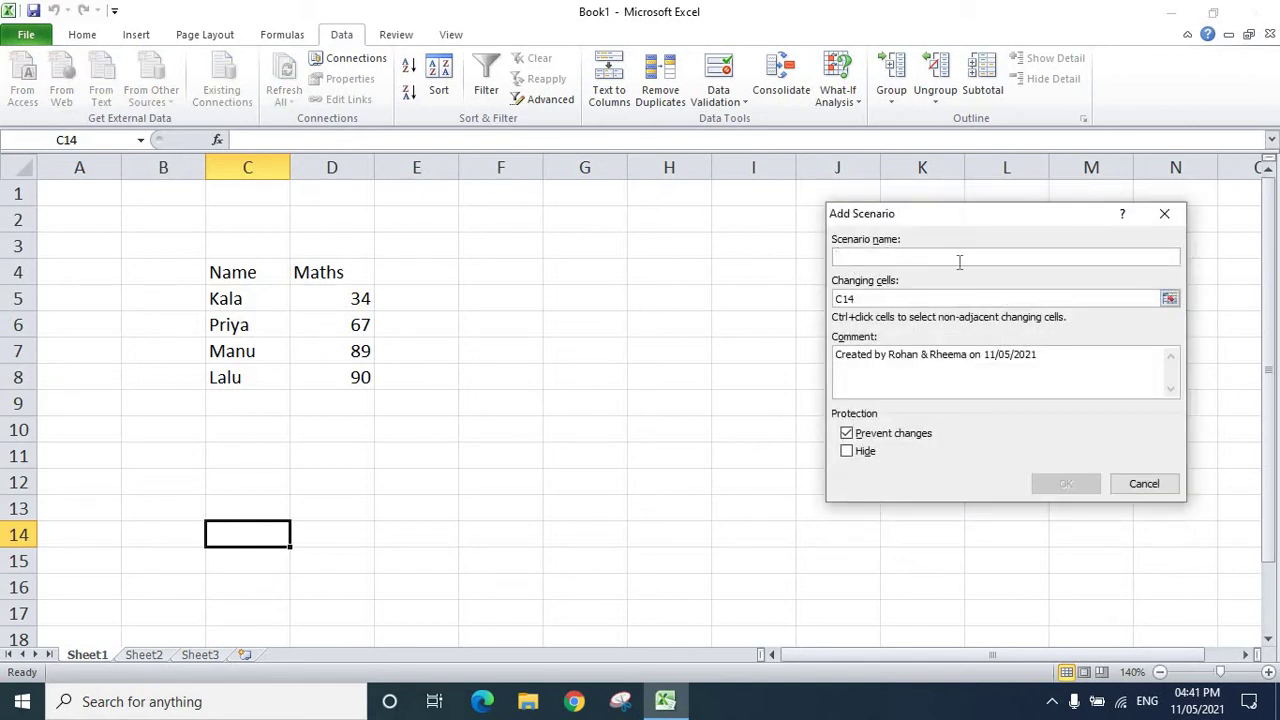
{"action": "type", "text": "M"}
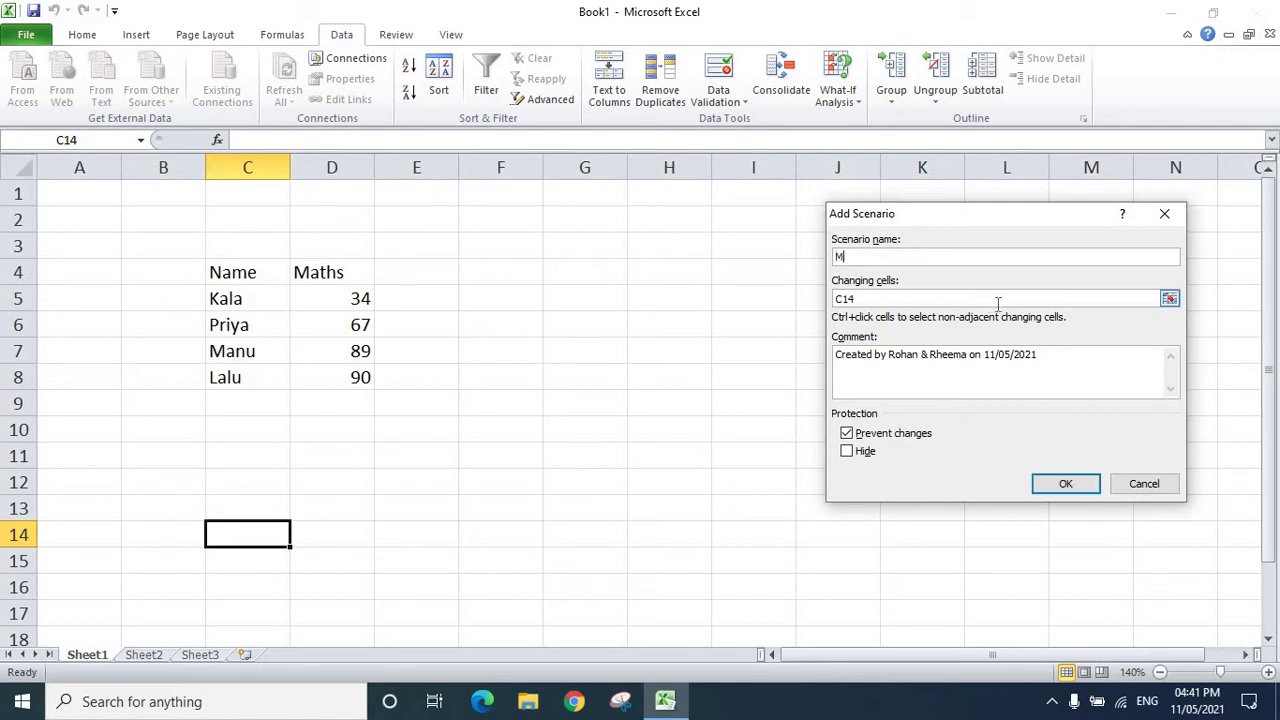
{"action": "type", "text": "aths"}
{"action": "left_click", "coordinate": [921, 298]}
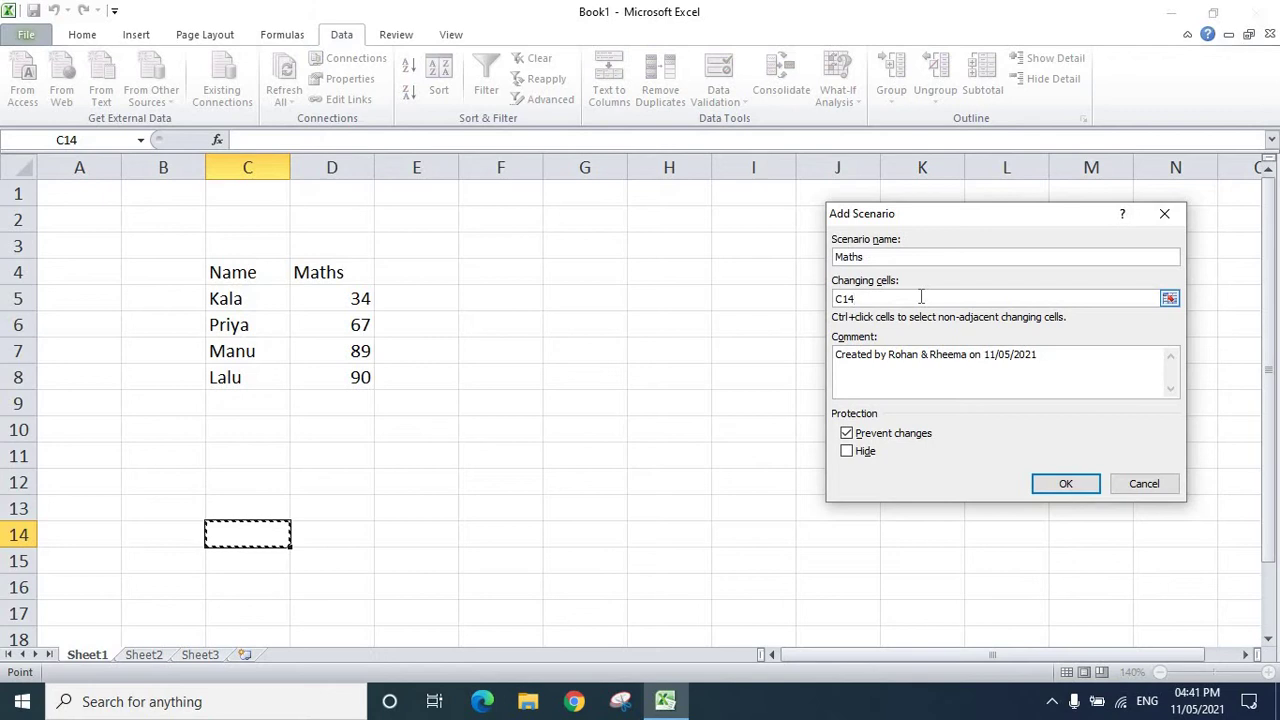
{"action": "key", "text": "BackSpace"}
{"action": "key", "text": "BackSpace"}
{"action": "key", "text": "BackSpace"}
{"action": "left_click", "coordinate": [356, 272]}
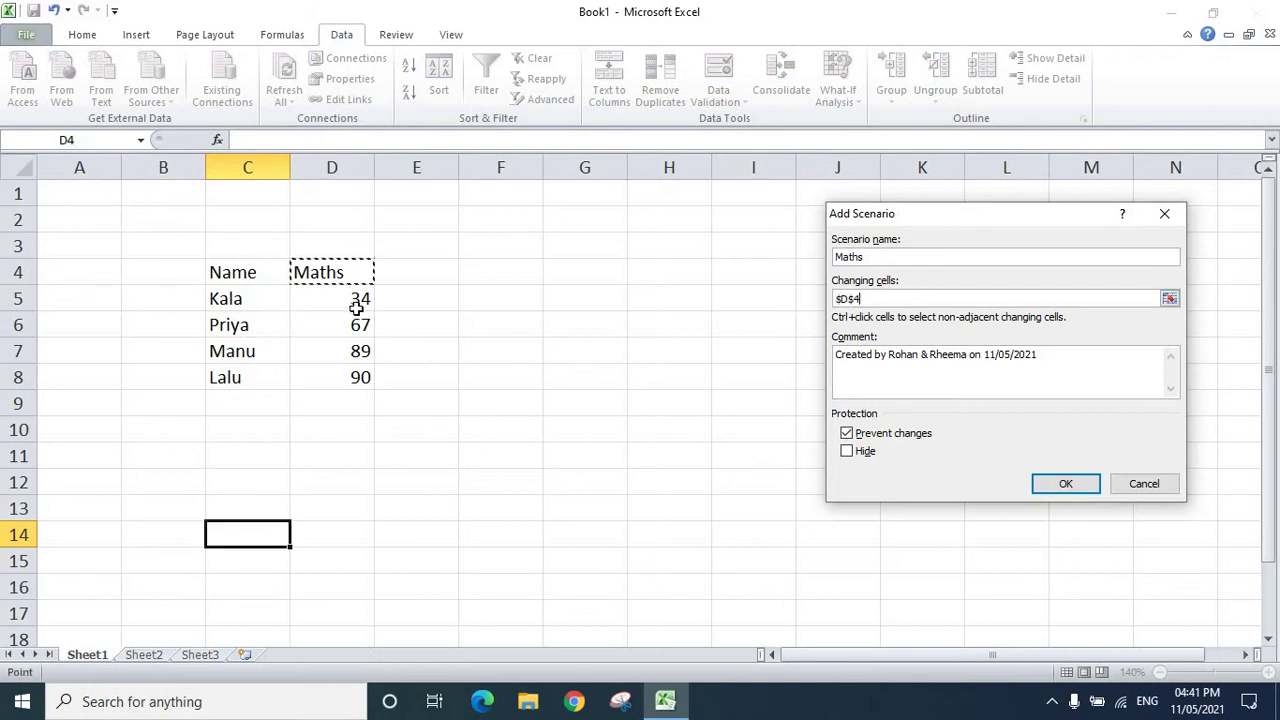
{"action": "left_click_drag", "start_coordinate": [356, 308], "coordinate": [366, 376]}
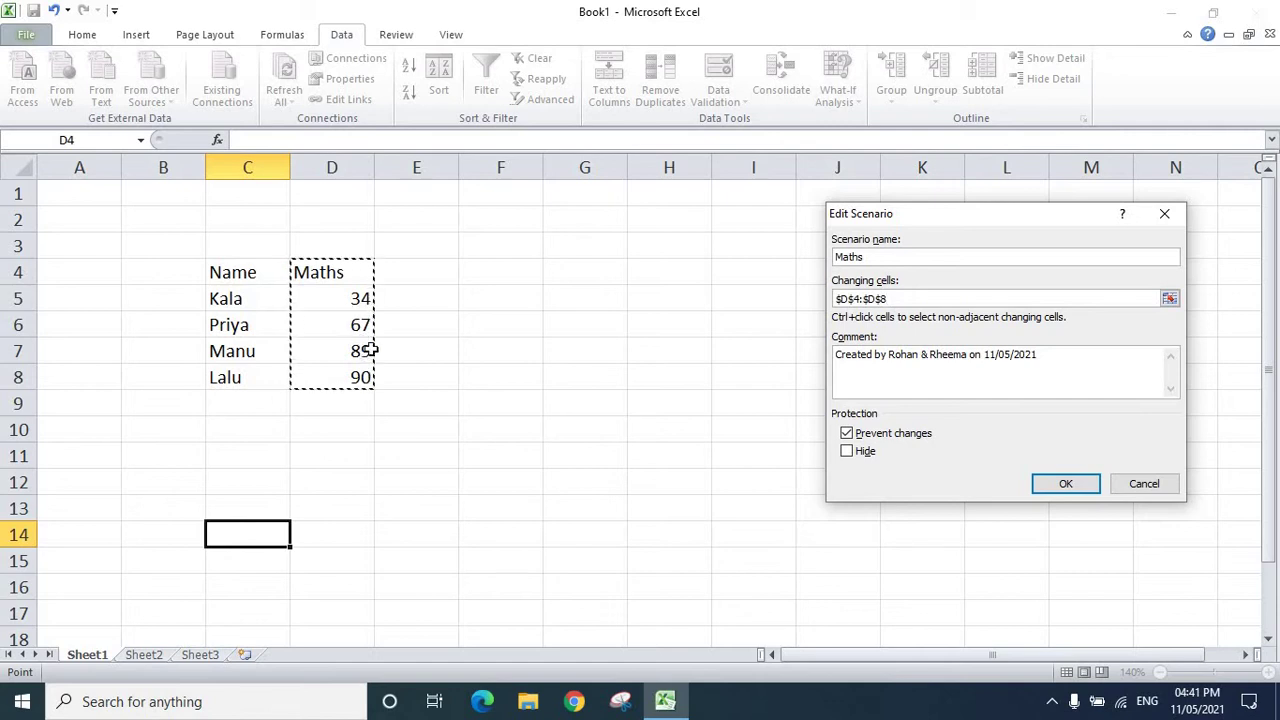
{"action": "left_click", "coordinate": [1065, 482]}
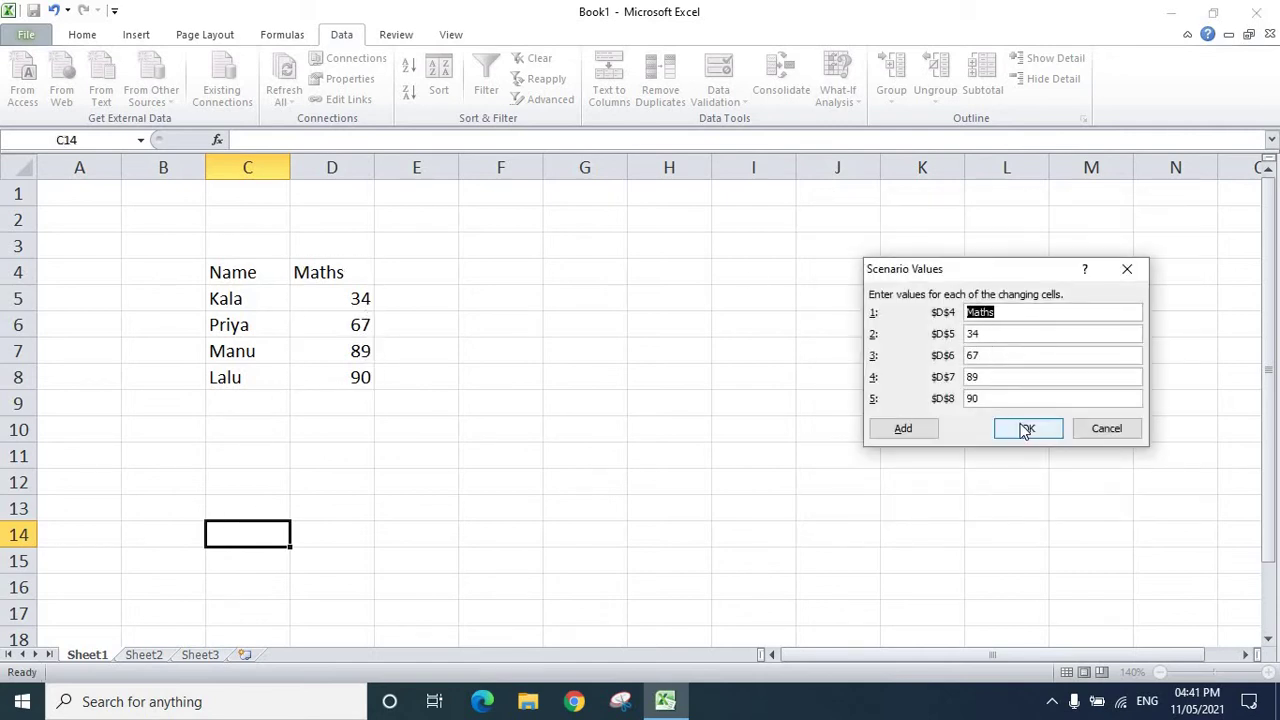
{"action": "left_click", "coordinate": [1026, 430]}
Step: Add a second scenario named Science using changing cells D4:D8
{"action": "left_click", "coordinate": [1113, 250]}
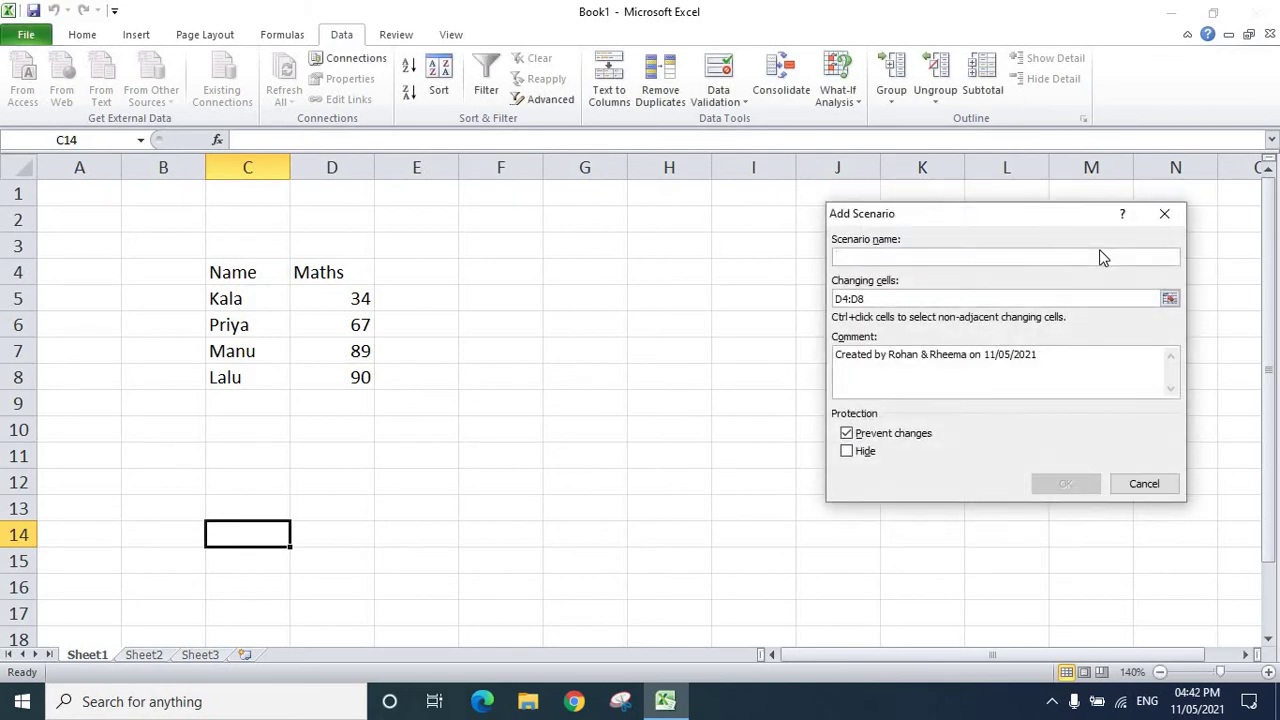
{"action": "type", "text": "Sci"}
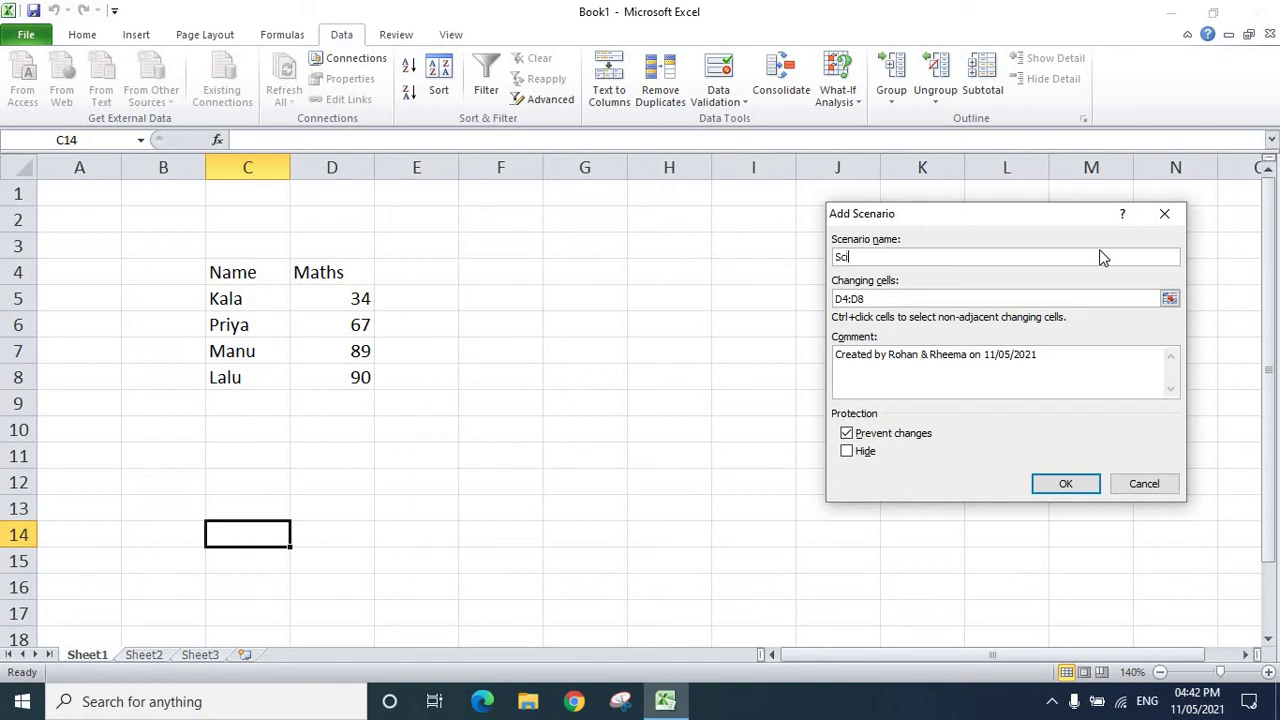
{"action": "type", "text": "ece"}
{"action": "key", "text": "BackSpace"}
{"action": "key", "text": "BackSpace"}
{"action": "type", "text": "n"}
{"action": "type", "text": "ce"}
{"action": "left_click", "coordinate": [890, 299]}
{"action": "left_click", "coordinate": [1066, 483]}
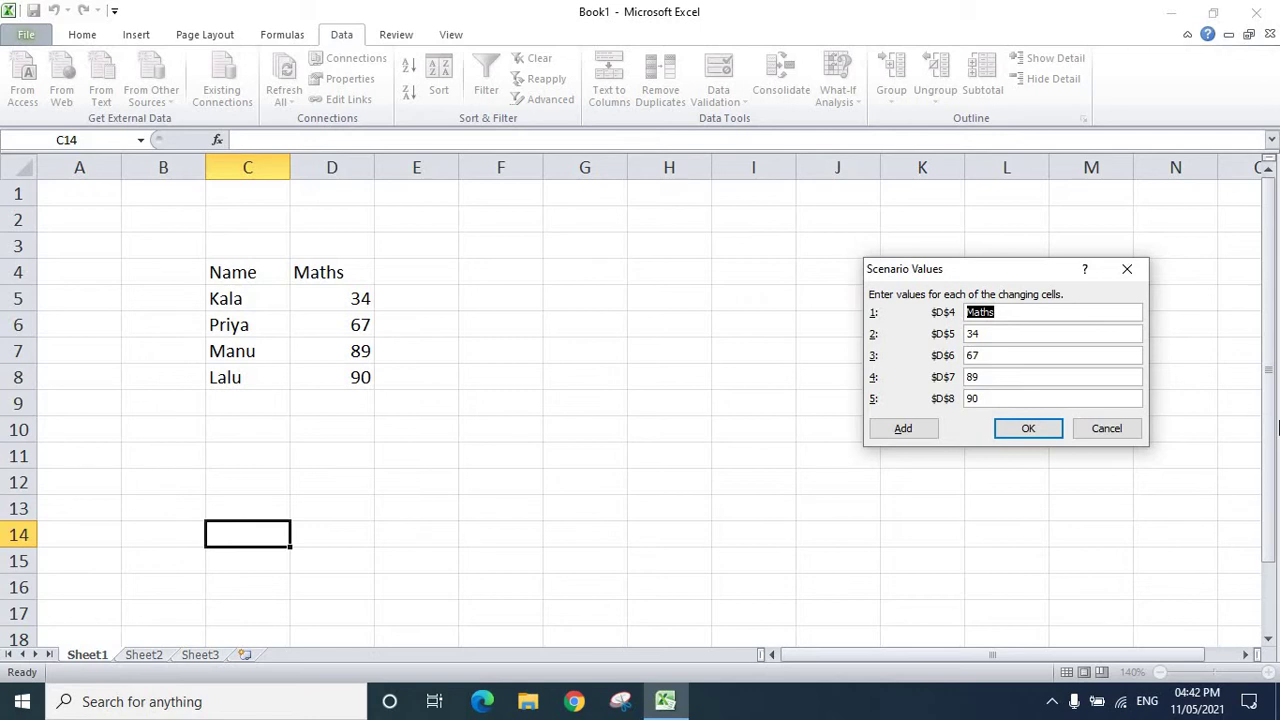
Step: Fill in Science, 76, 89, 54 and 39 as the Science scenario values
{"action": "type", "text": "Sci"}
{"action": "type", "text": "ence"}
{"action": "key", "text": "Tab"}
{"action": "type", "text": "76"}
{"action": "key", "text": "Tab"}
{"action": "type", "text": "8"}
{"action": "type", "text": "9"}
{"action": "key", "text": "Tab"}
{"action": "type", "text": "54"}
{"action": "key", "text": "Tab"}
{"action": "type", "text": "39"}
Step: Save the Science values and add a third scenario named English for D4:D8
{"action": "left_click", "coordinate": [1030, 429]}
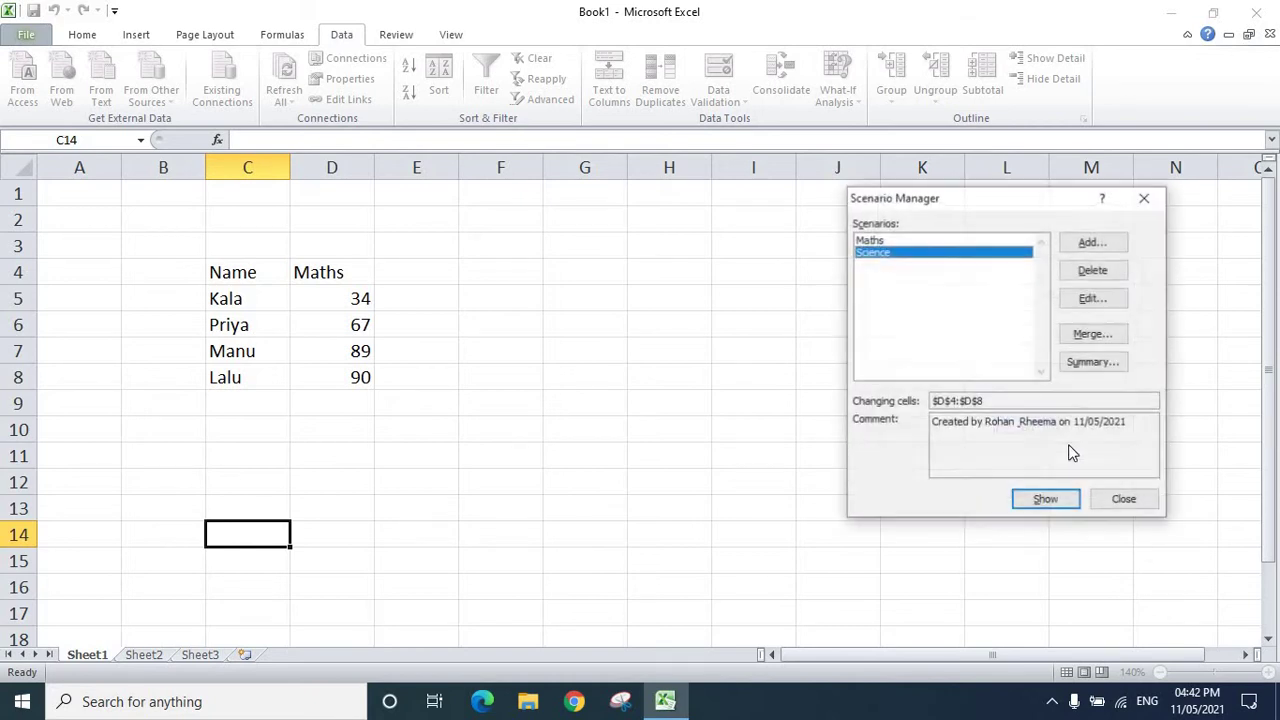
{"action": "left_click", "coordinate": [1110, 250]}
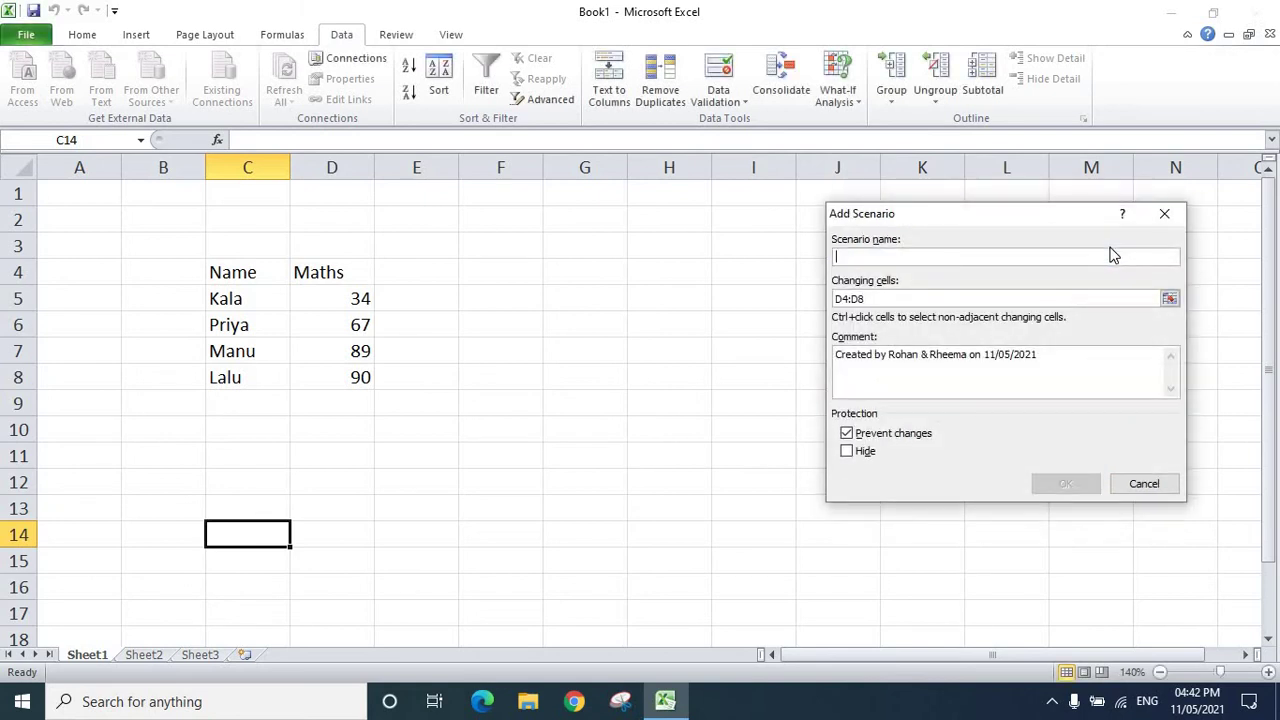
{"action": "type", "text": "Eng"}
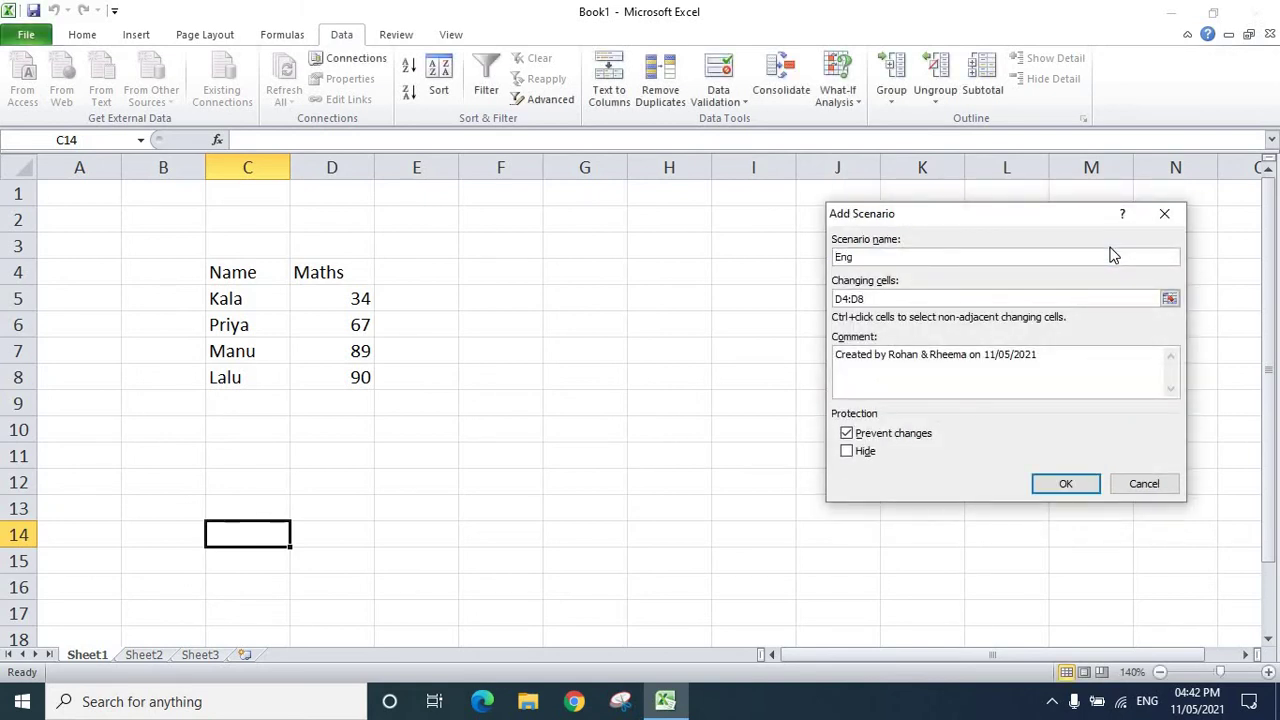
{"action": "type", "text": "lish"}
{"action": "left_click", "coordinate": [877, 297]}
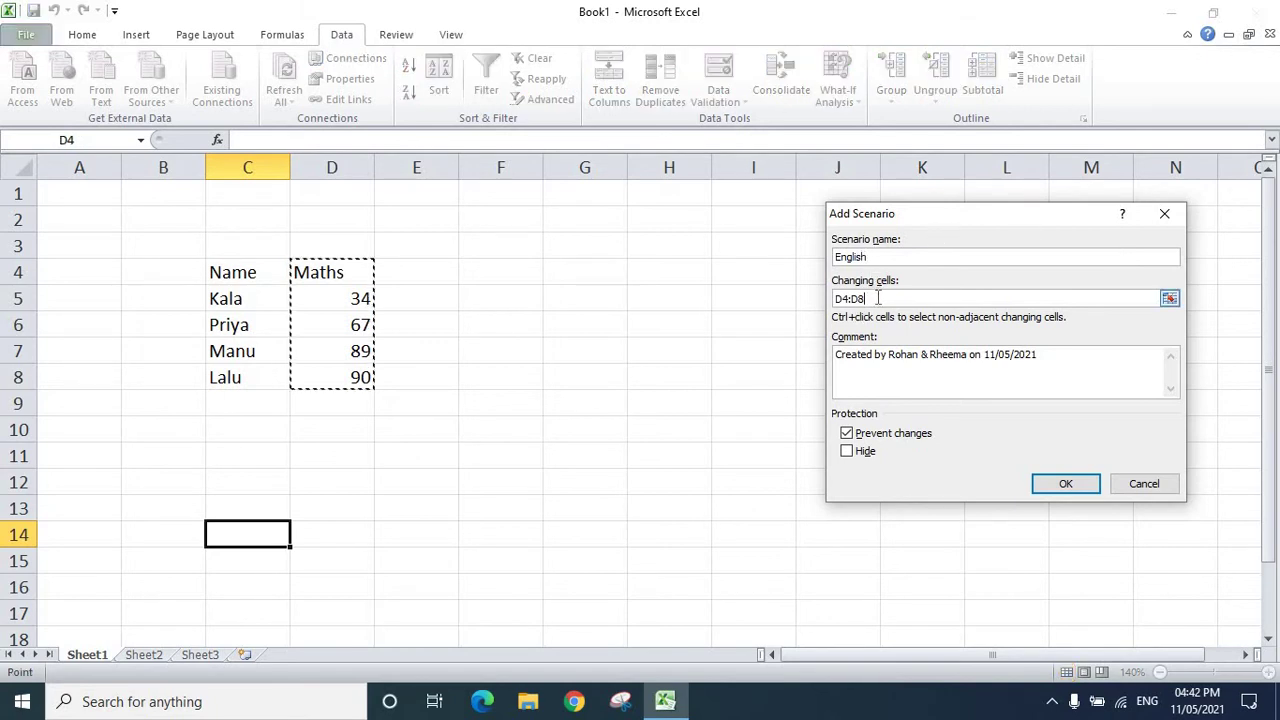
{"action": "left_click", "coordinate": [1062, 485]}
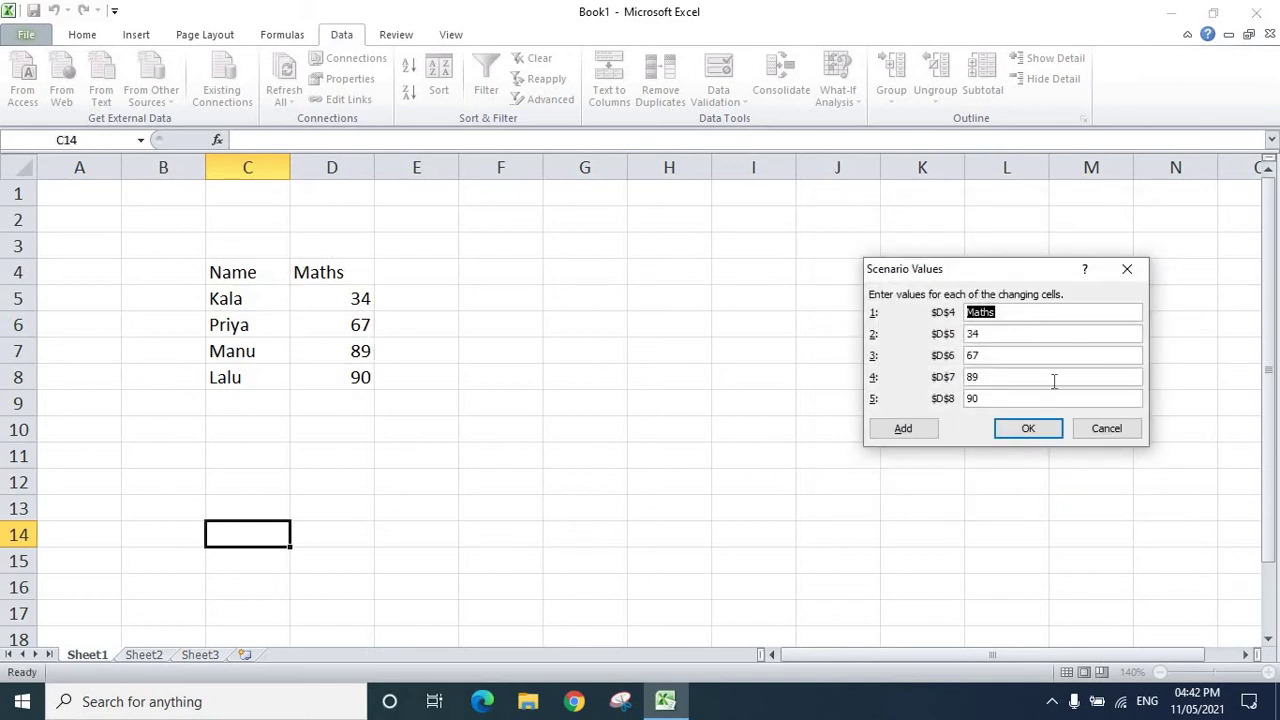
Step: Enter English, 78, 98, 94 and 36 as the English scenario values and save
{"action": "type", "text": "Engli"}
{"action": "type", "text": "sh"}
{"action": "key", "text": "Tab"}
{"action": "type", "text": "7"}
{"action": "type", "text": "8"}
{"action": "key", "text": "Tab"}
{"action": "type", "text": "98"}
{"action": "key", "text": "Tab"}
{"action": "type", "text": "9"}
{"action": "type", "text": "4"}
{"action": "key", "text": "Tab"}
{"action": "type", "text": "3"}
{"action": "type", "text": "6"}
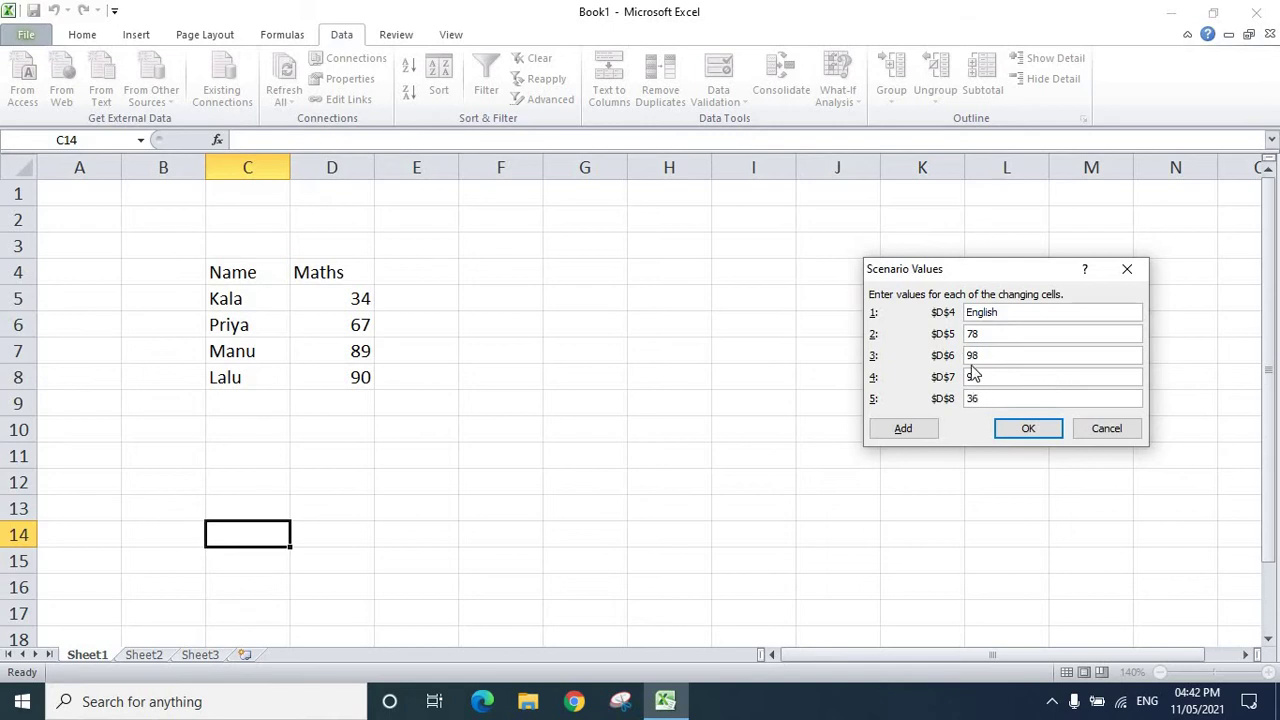
{"action": "left_click", "coordinate": [1029, 430]}
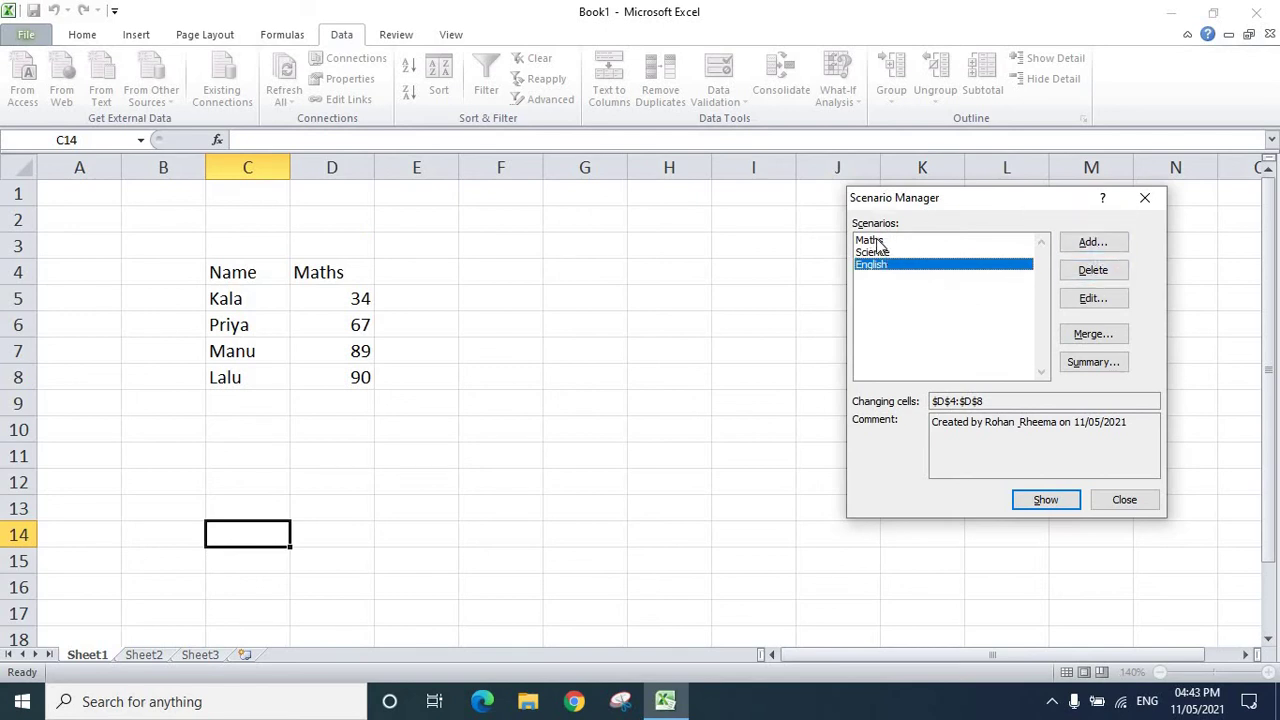
Step: Show the Maths, Science, then English scenarios in the table, then close Scenario Manager
{"action": "left_click", "coordinate": [872, 243]}
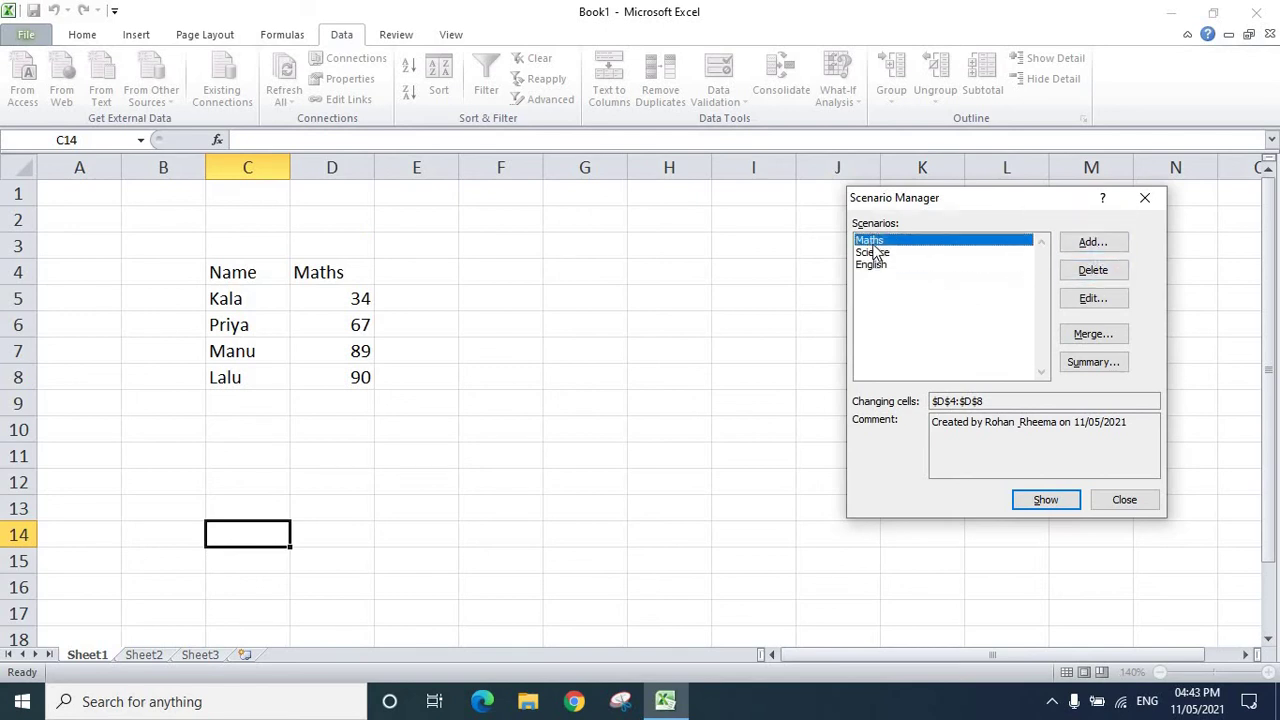
{"action": "left_click", "coordinate": [1047, 503]}
{"action": "left_click", "coordinate": [883, 253]}
{"action": "left_click", "coordinate": [1046, 500]}
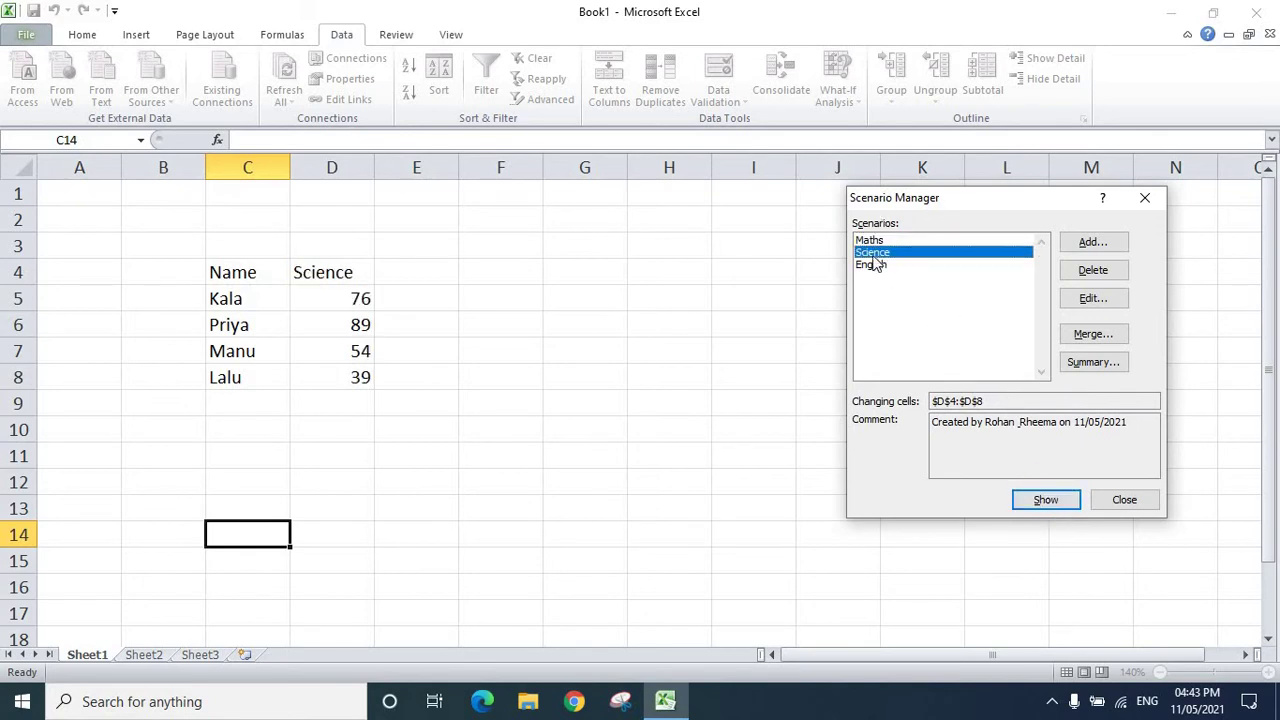
{"action": "left_click", "coordinate": [875, 265]}
{"action": "left_click", "coordinate": [1068, 502]}
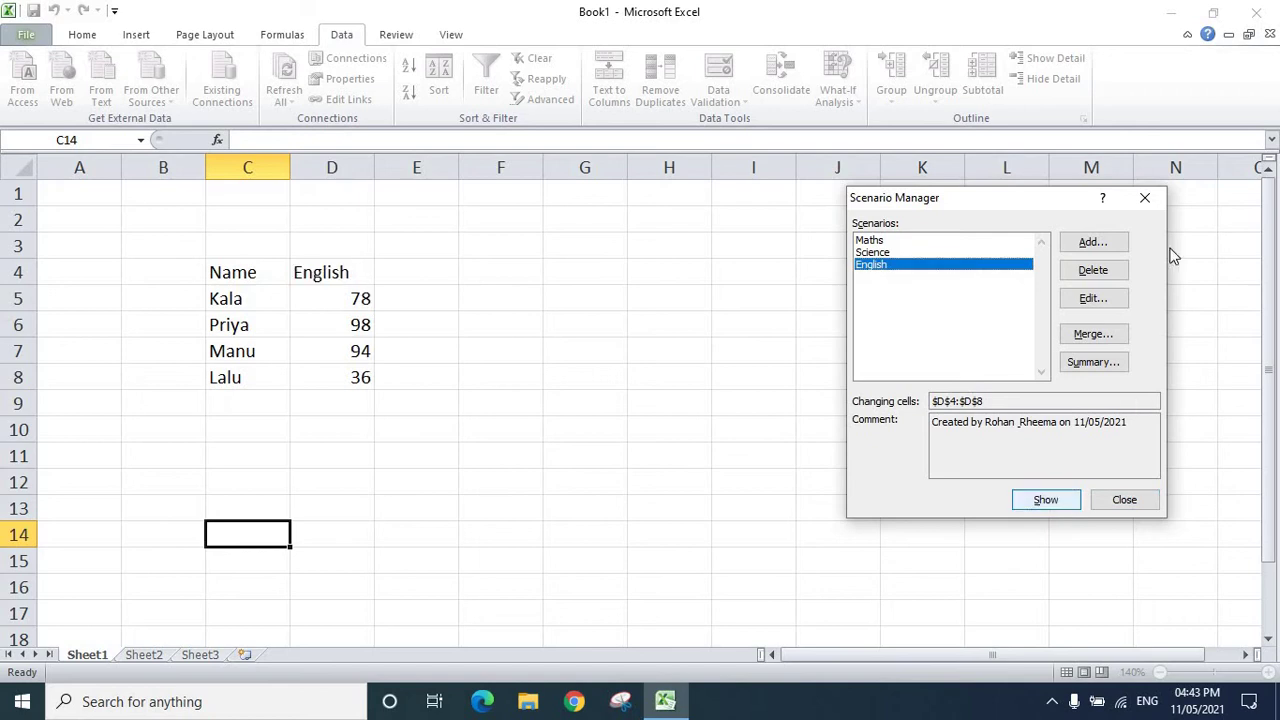
{"action": "left_click", "coordinate": [1146, 205]}
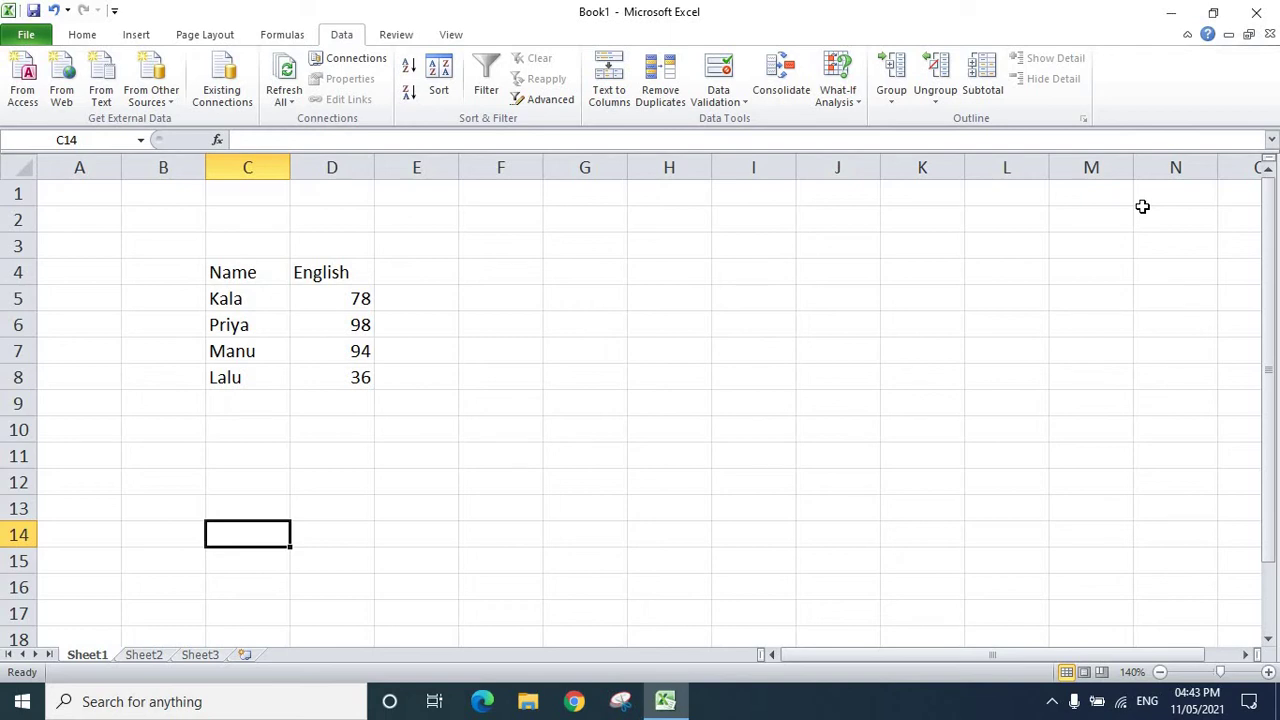
Step: Edit the Science scenario so $D$8 becomes 84 instead of 39, then show it
{"action": "left_click", "coordinate": [853, 104]}
{"action": "left_click", "coordinate": [873, 123]}
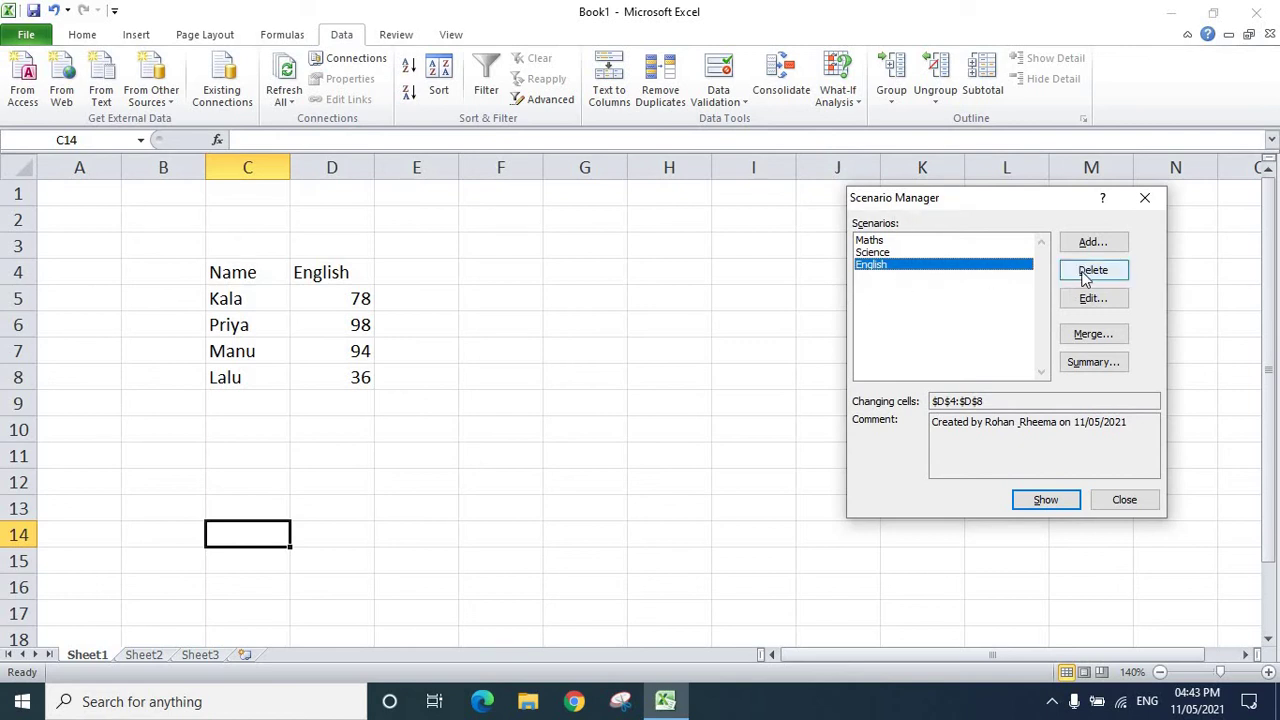
{"action": "left_click", "coordinate": [890, 253]}
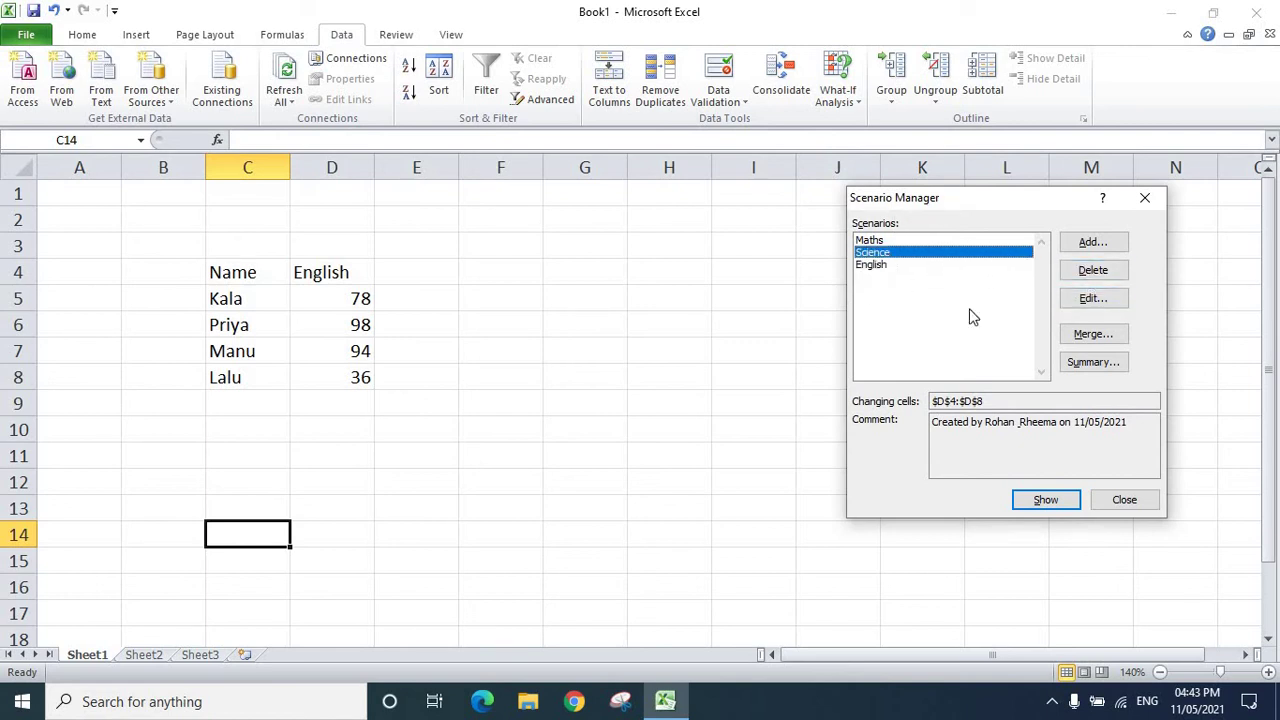
{"action": "left_click", "coordinate": [1094, 298]}
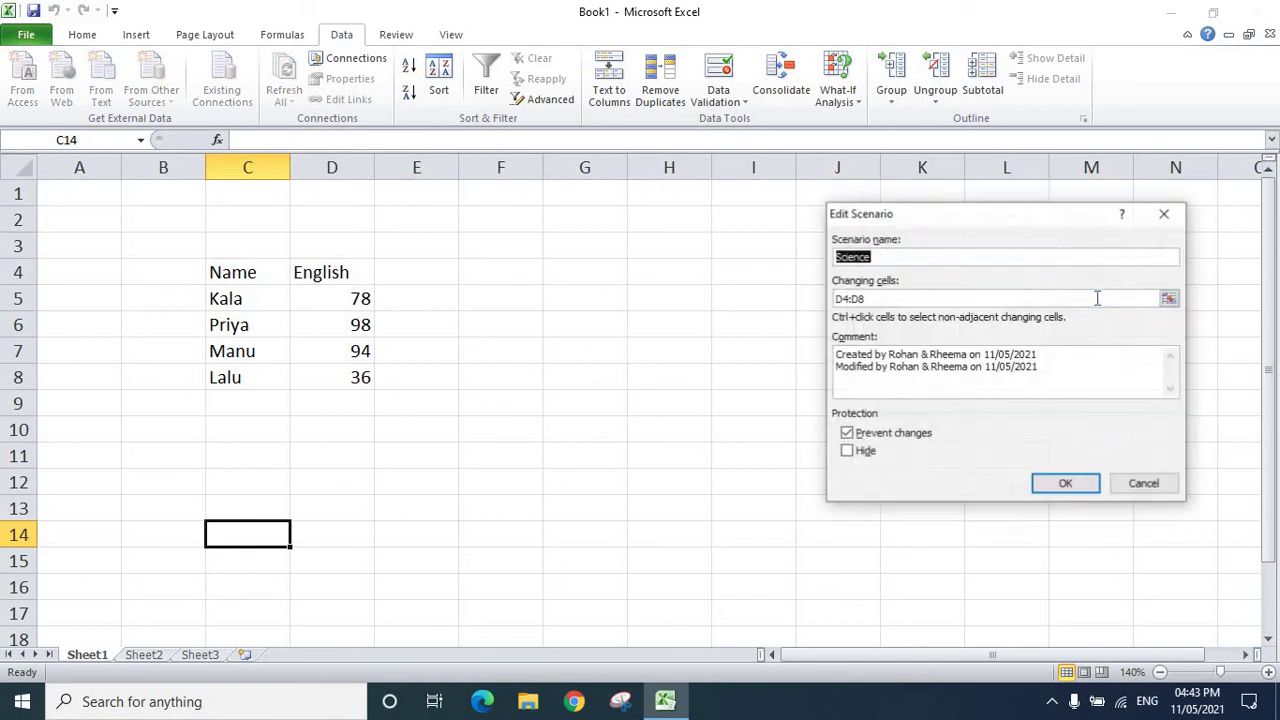
{"action": "left_click", "coordinate": [1066, 483]}
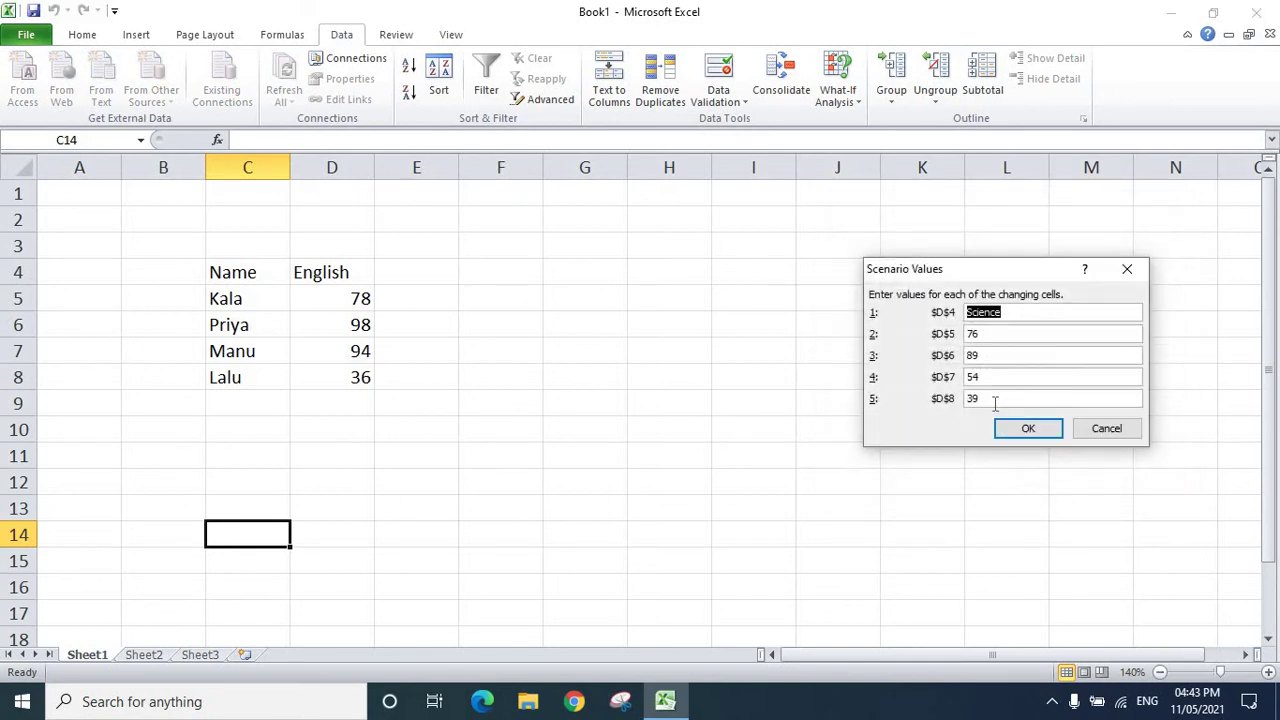
{"action": "left_click", "coordinate": [978, 400]}
{"action": "key", "text": "BackSpace"}
{"action": "key", "text": "BackSpace"}
{"action": "type", "text": "84"}
{"action": "left_click", "coordinate": [1052, 432]}
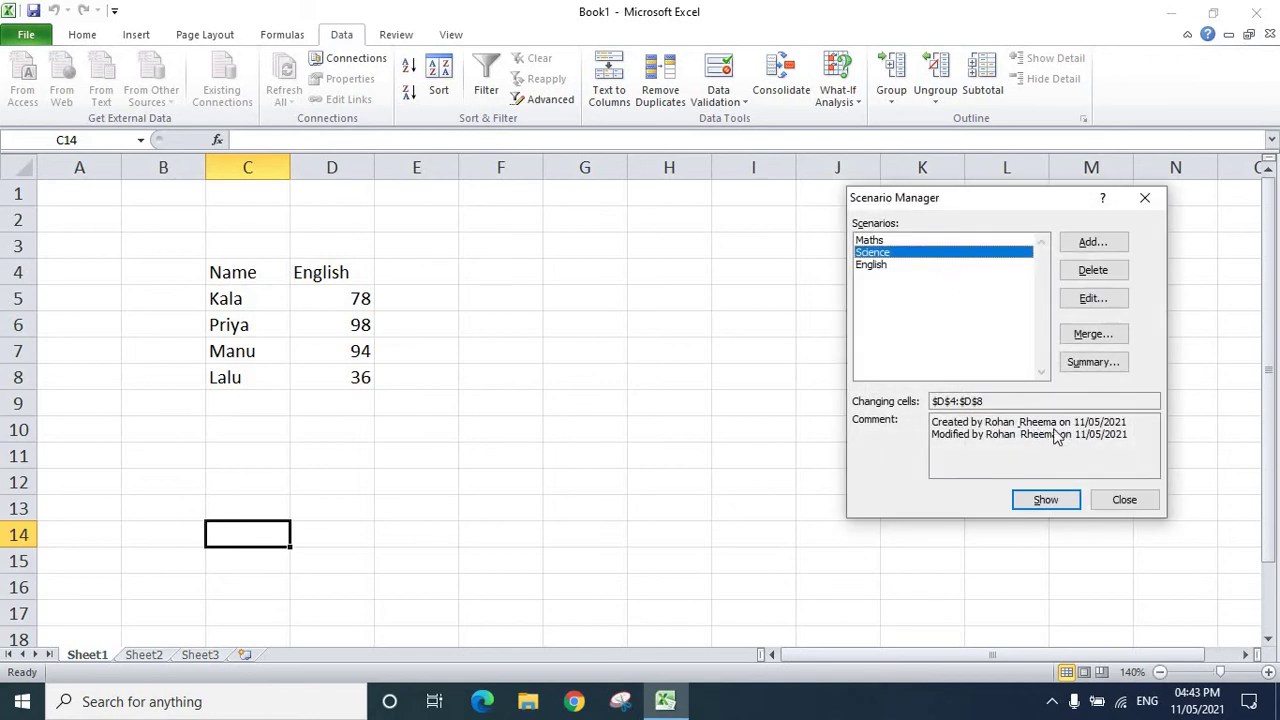
{"action": "left_click", "coordinate": [1045, 500]}
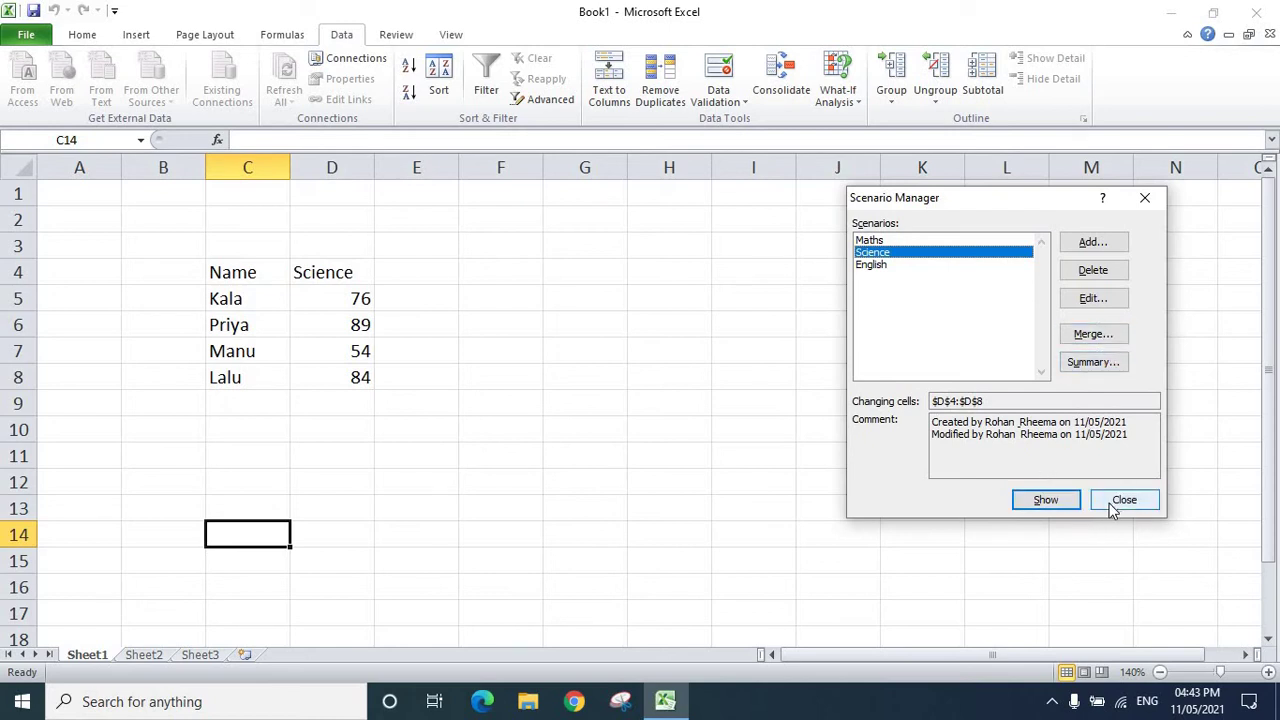
Step: On Sheet2, enter =F5-F6 in F7 so Marketing profit shows 15000
{"action": "left_click", "coordinate": [1112, 508]}
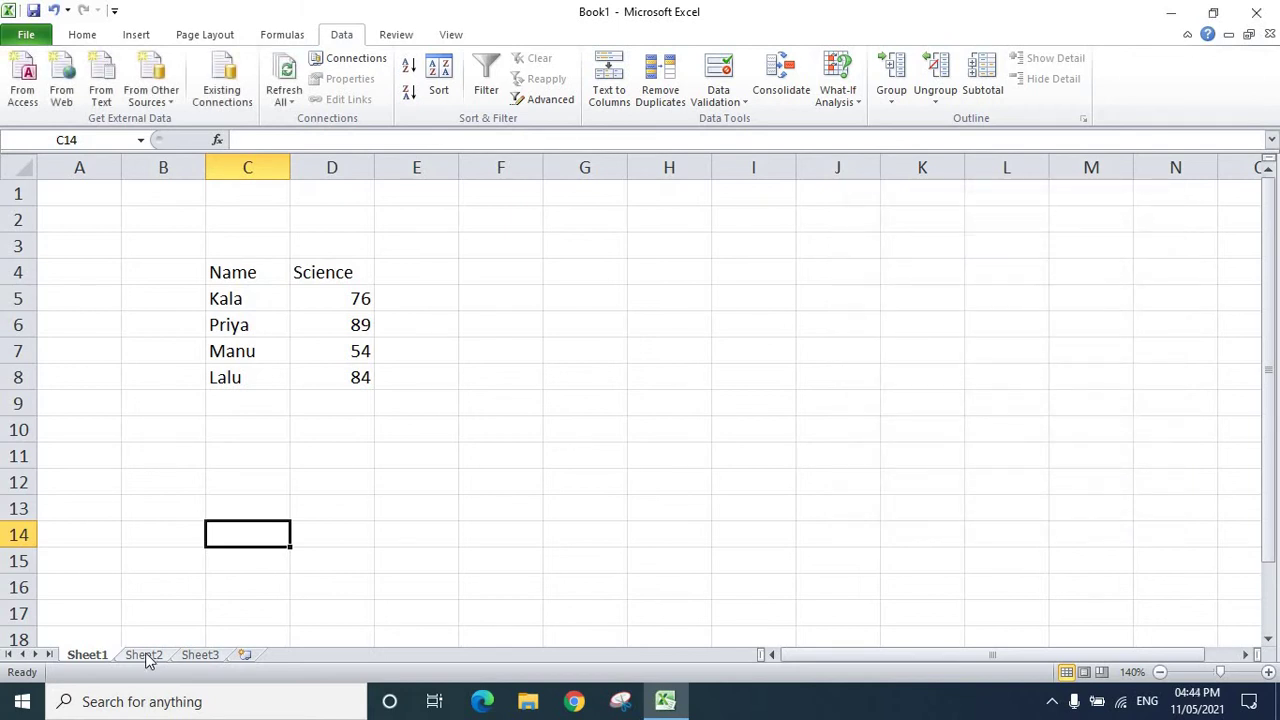
{"action": "left_click", "coordinate": [145, 655]}
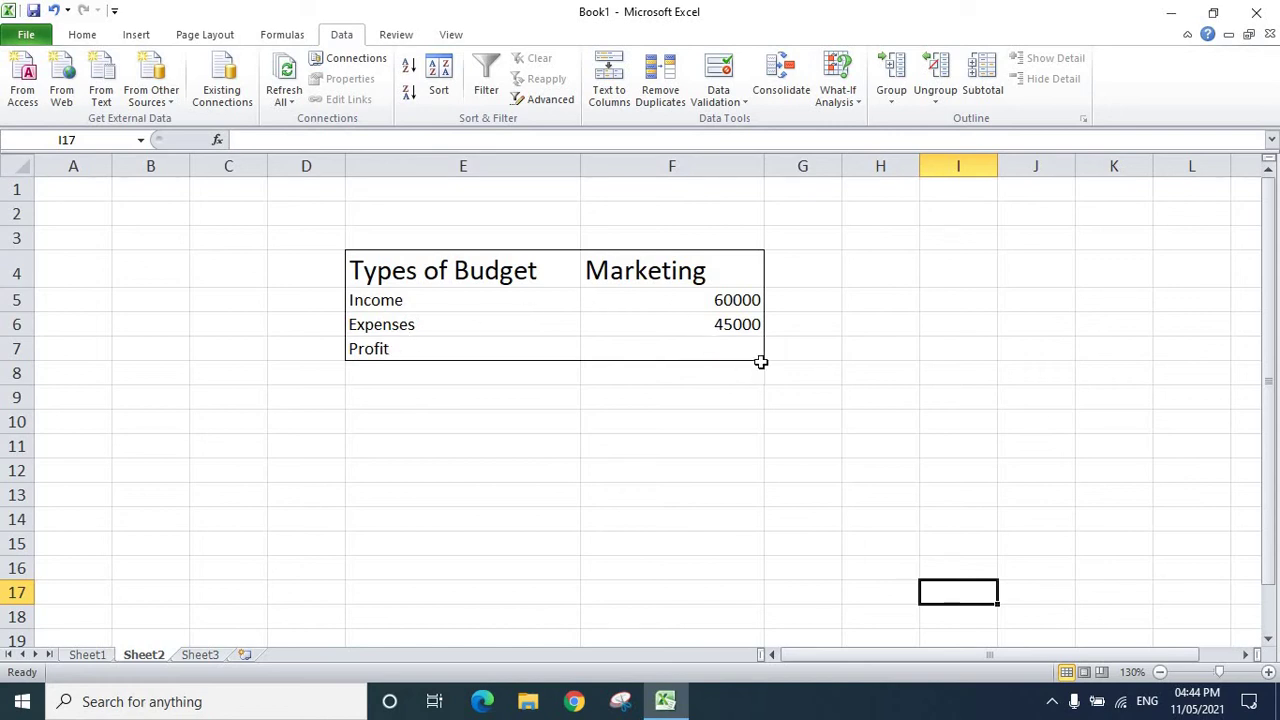
{"action": "left_click", "coordinate": [716, 348]}
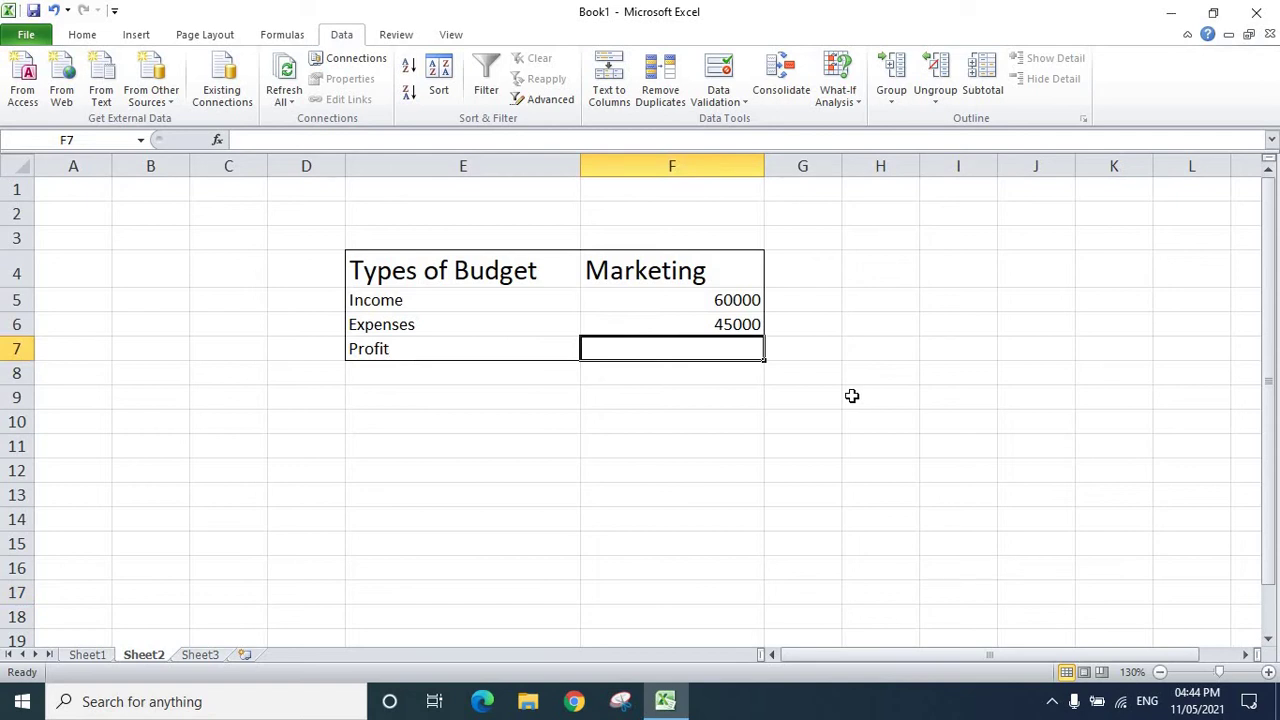
{"action": "type", "text": "="}
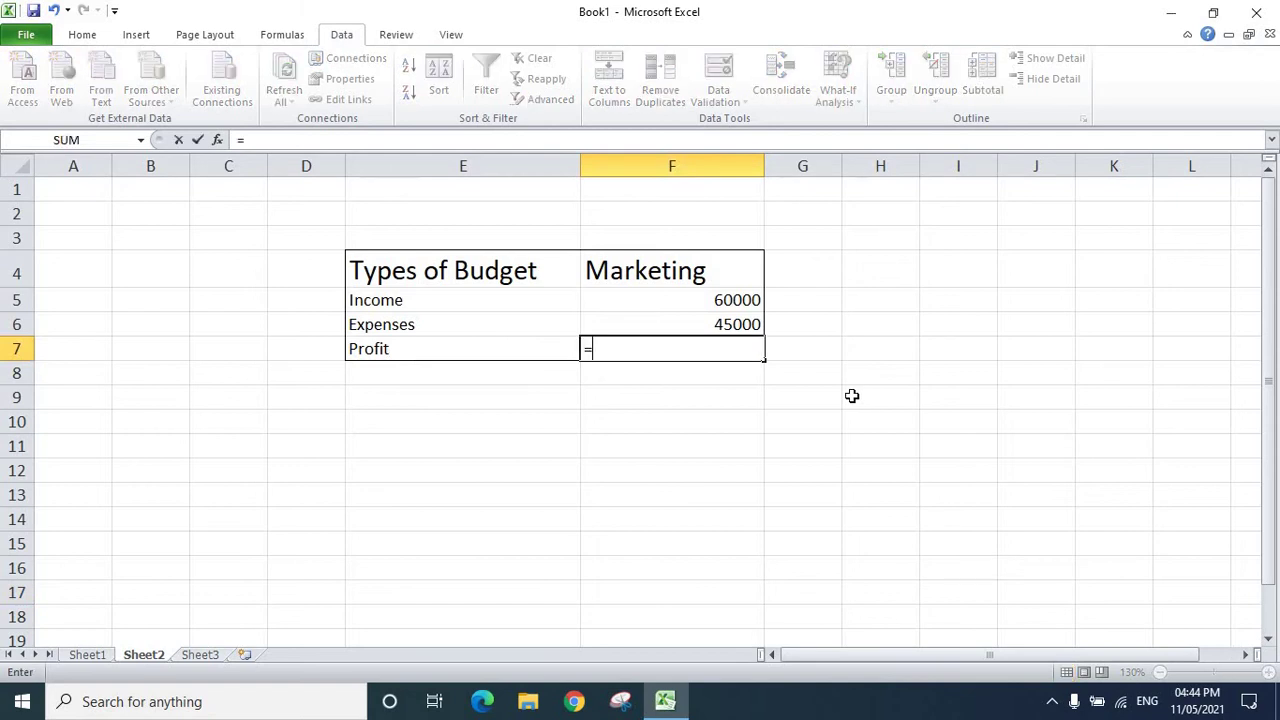
{"action": "left_click", "coordinate": [751, 305]}
{"action": "type", "text": "-"}
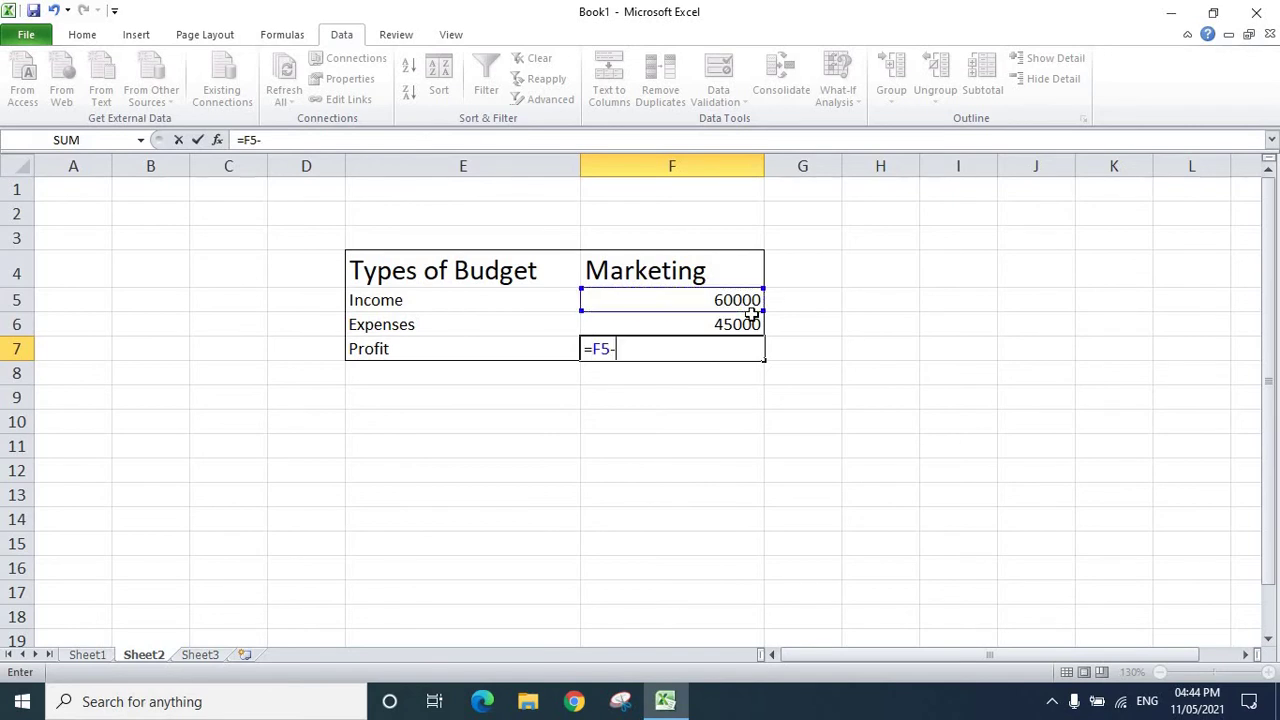
{"action": "left_click", "coordinate": [731, 326]}
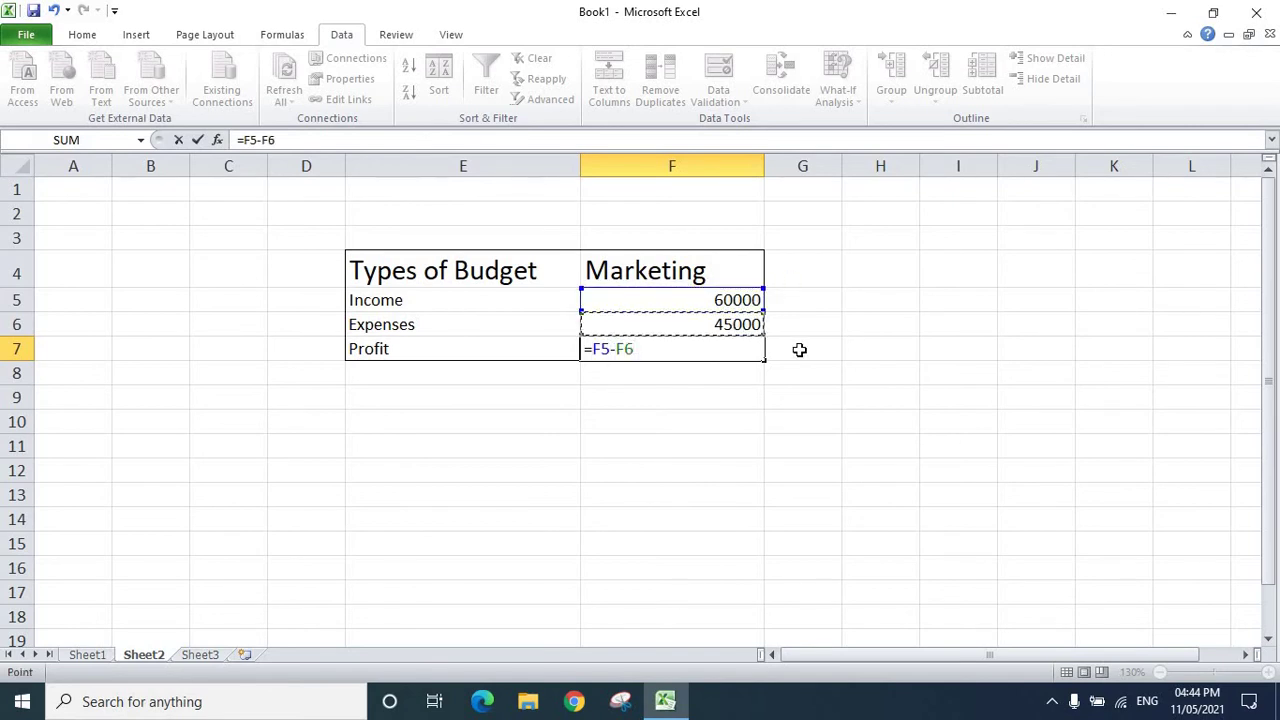
{"action": "key", "text": "Return"}
{"action": "left_click", "coordinate": [834, 425]}
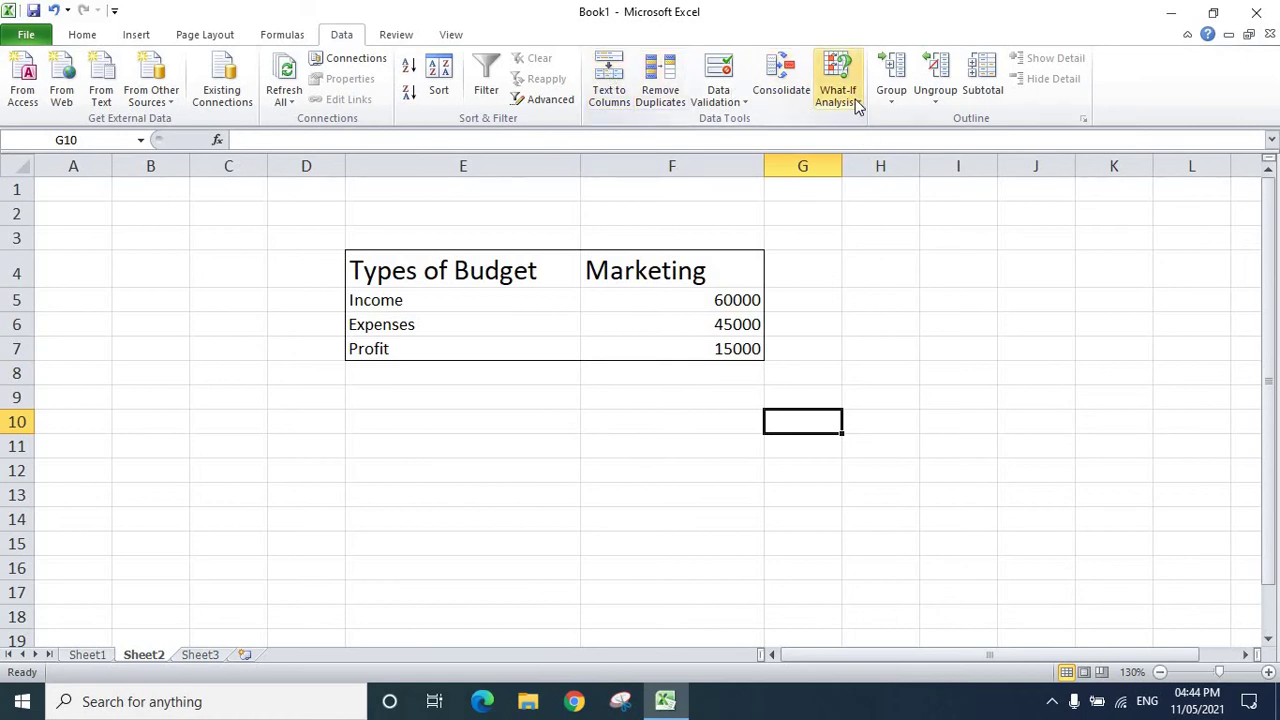
Step: Add a Marketing scenario with changing cells F4:F6, keeping values 60000 and 45000
{"action": "left_click", "coordinate": [856, 100]}
{"action": "left_click", "coordinate": [880, 122]}
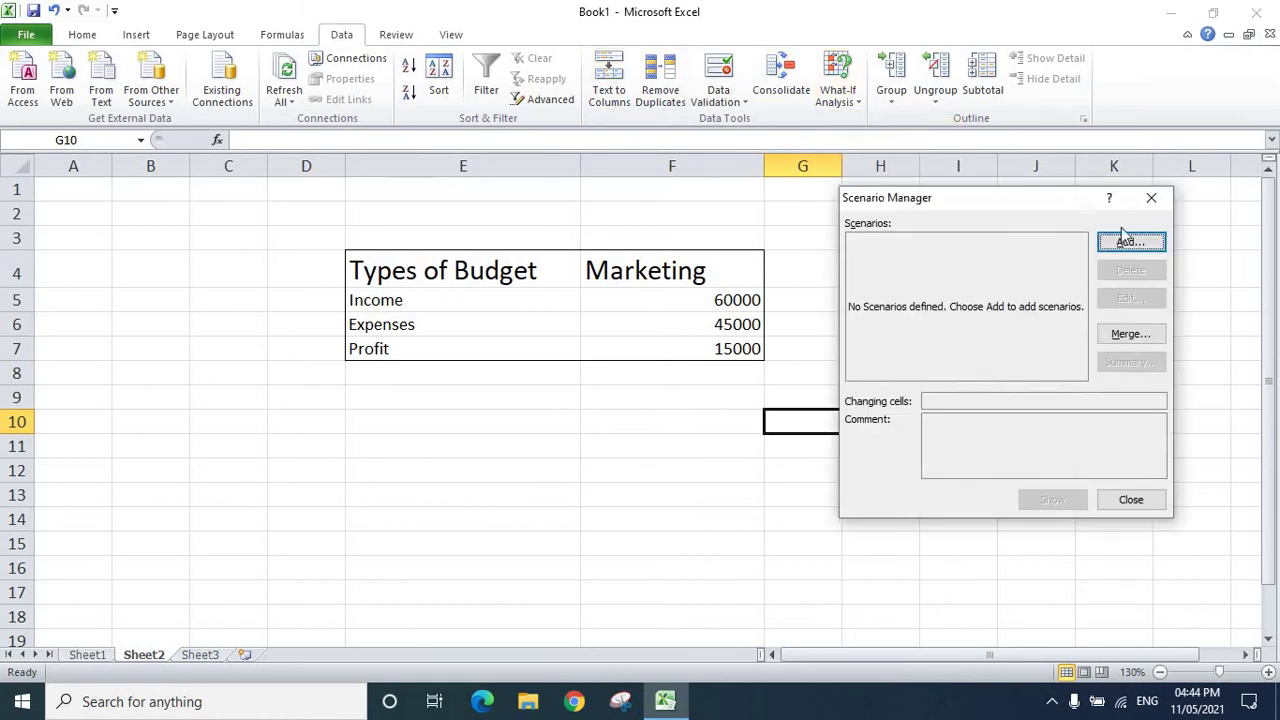
{"action": "left_click", "coordinate": [1125, 240]}
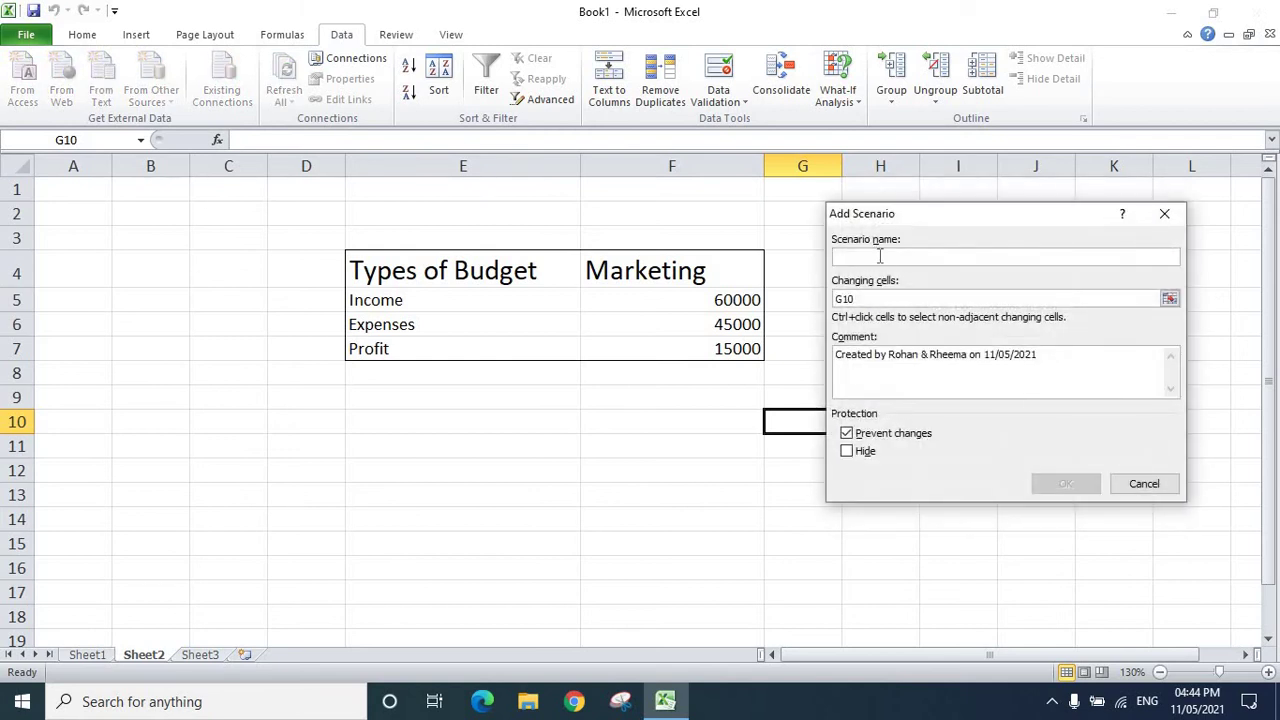
{"action": "type", "text": "Marketing"}
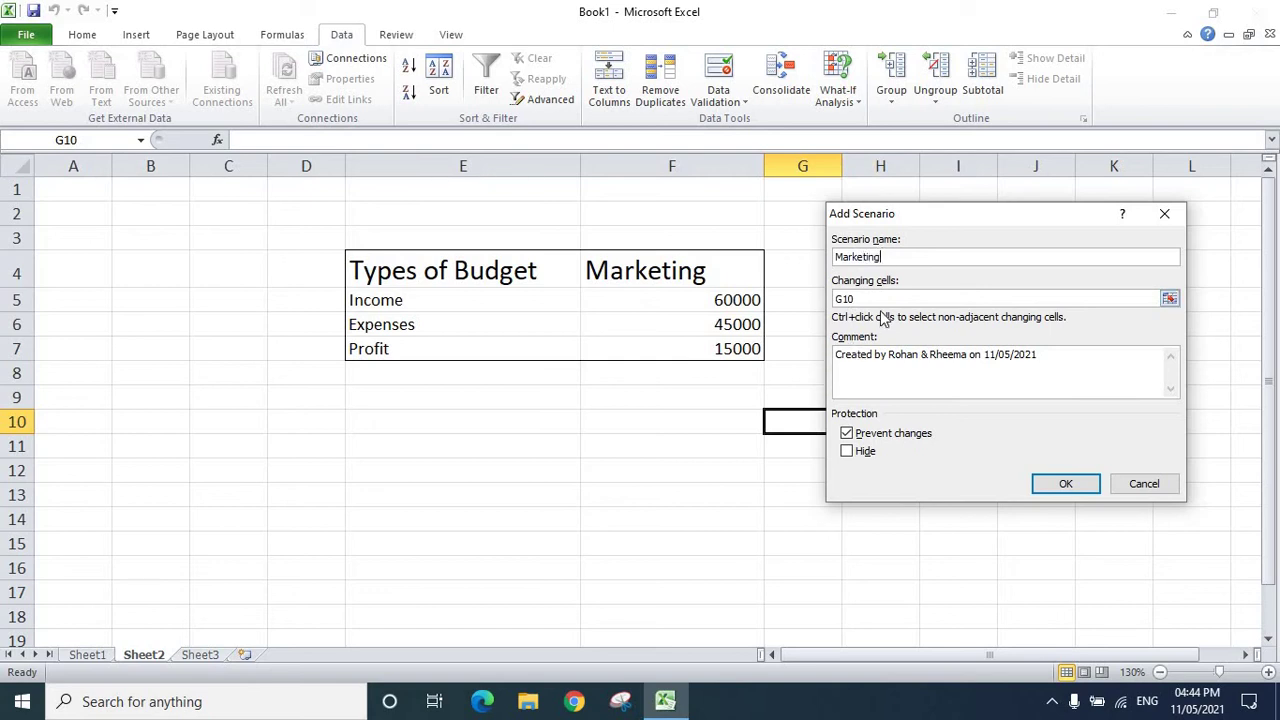
{"action": "left_click", "coordinate": [880, 299]}
{"action": "key", "text": "BackSpace"}
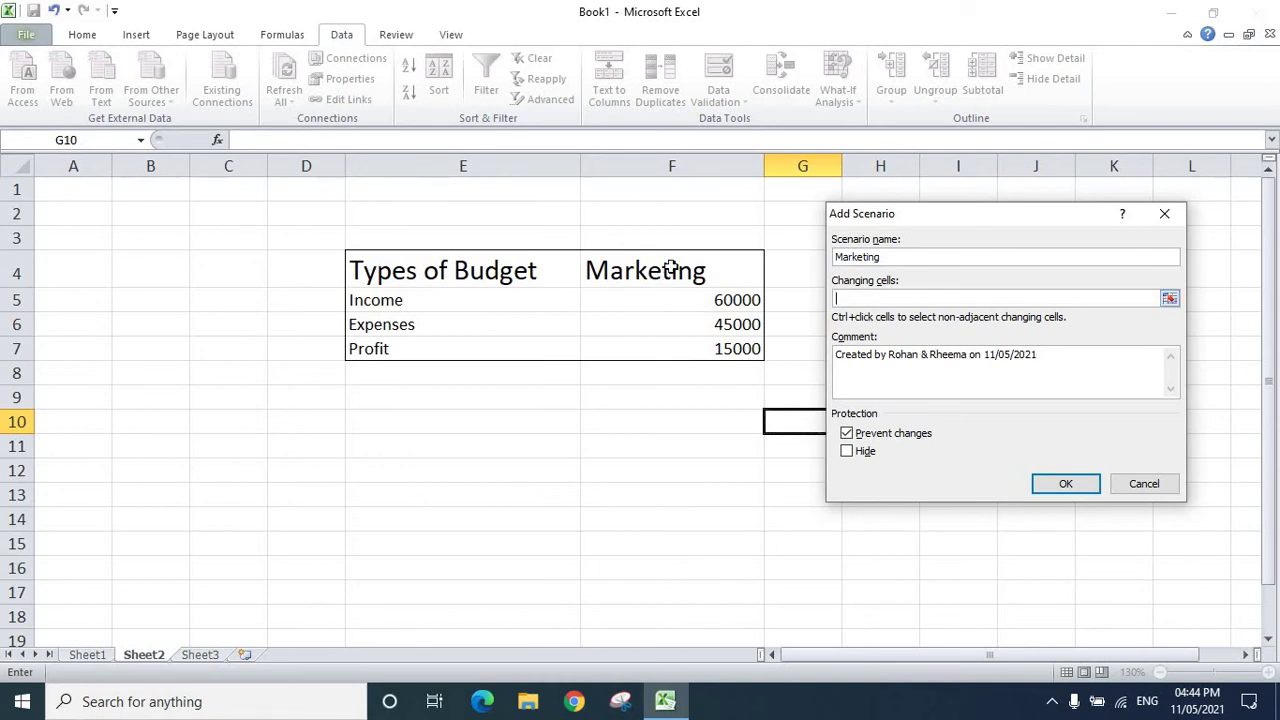
{"action": "mouse_move", "coordinate": [666, 270]}
{"action": "left_mouse_down"}
{"action": "mouse_move", "coordinate": [673, 316]}
{"action": "mouse_move", "coordinate": [700, 320]}
{"action": "left_mouse_up"}
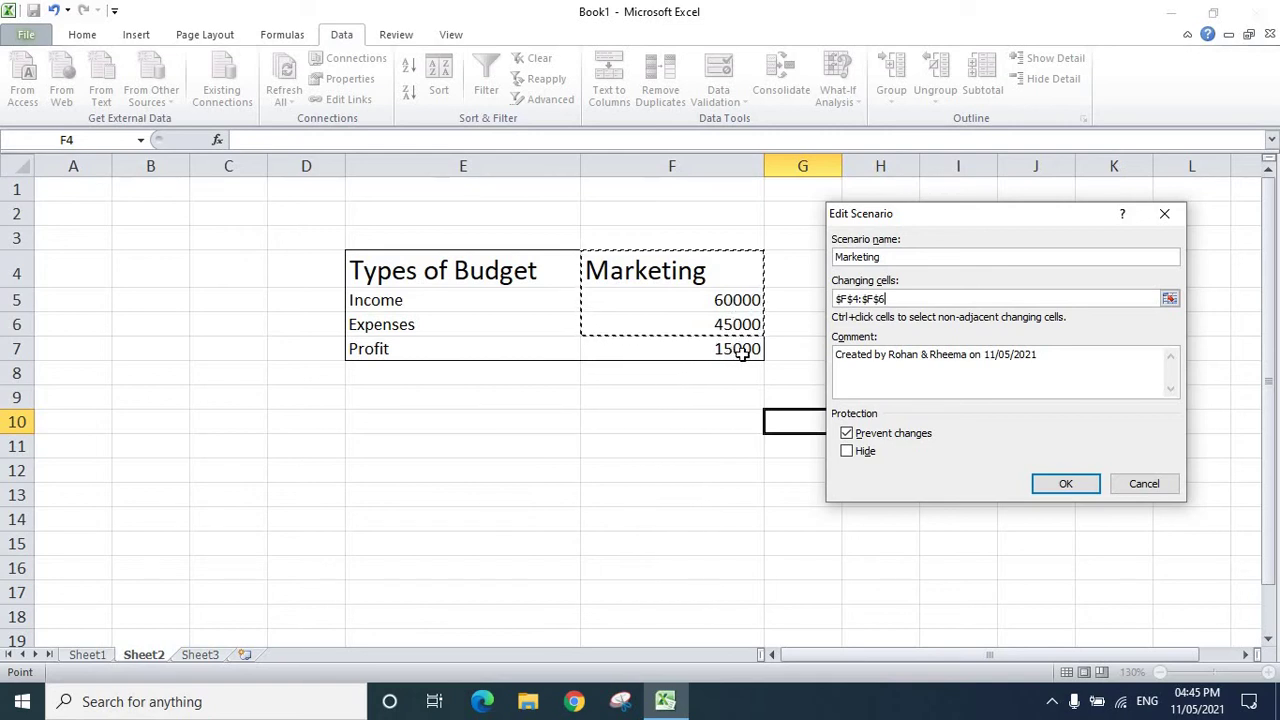
{"action": "left_click", "coordinate": [1066, 484]}
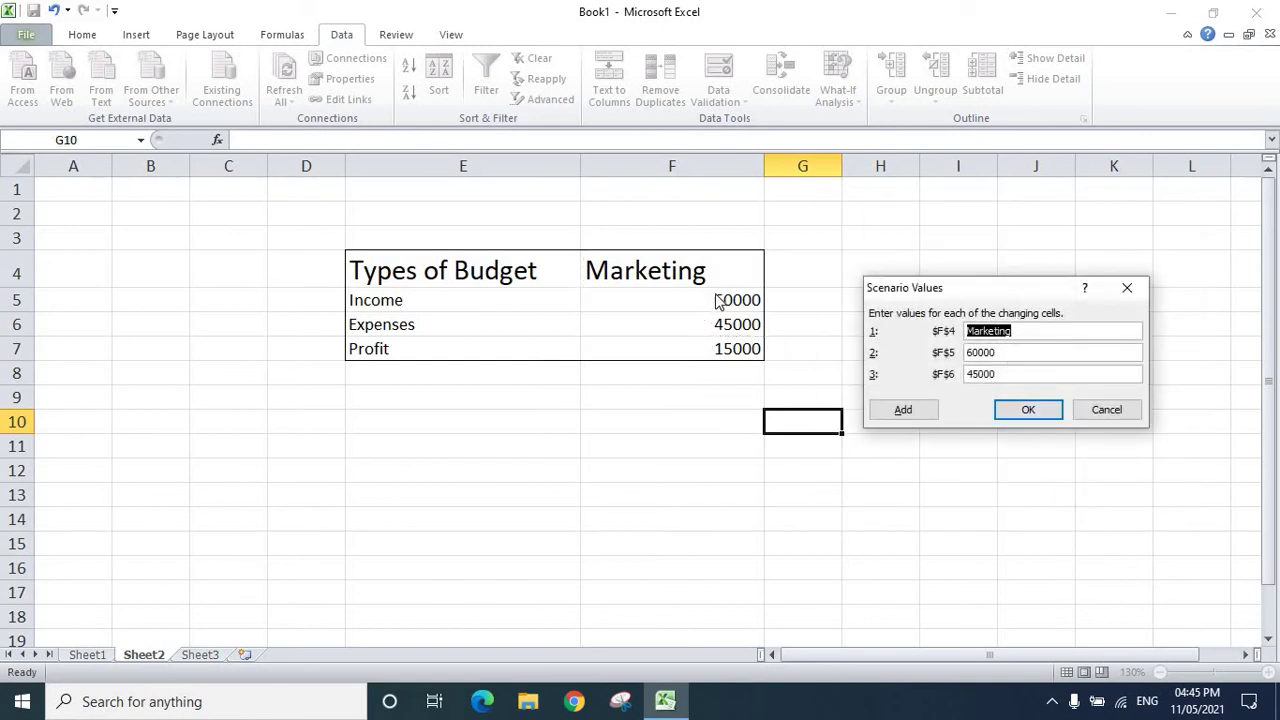
{"action": "left_click", "coordinate": [1032, 412]}
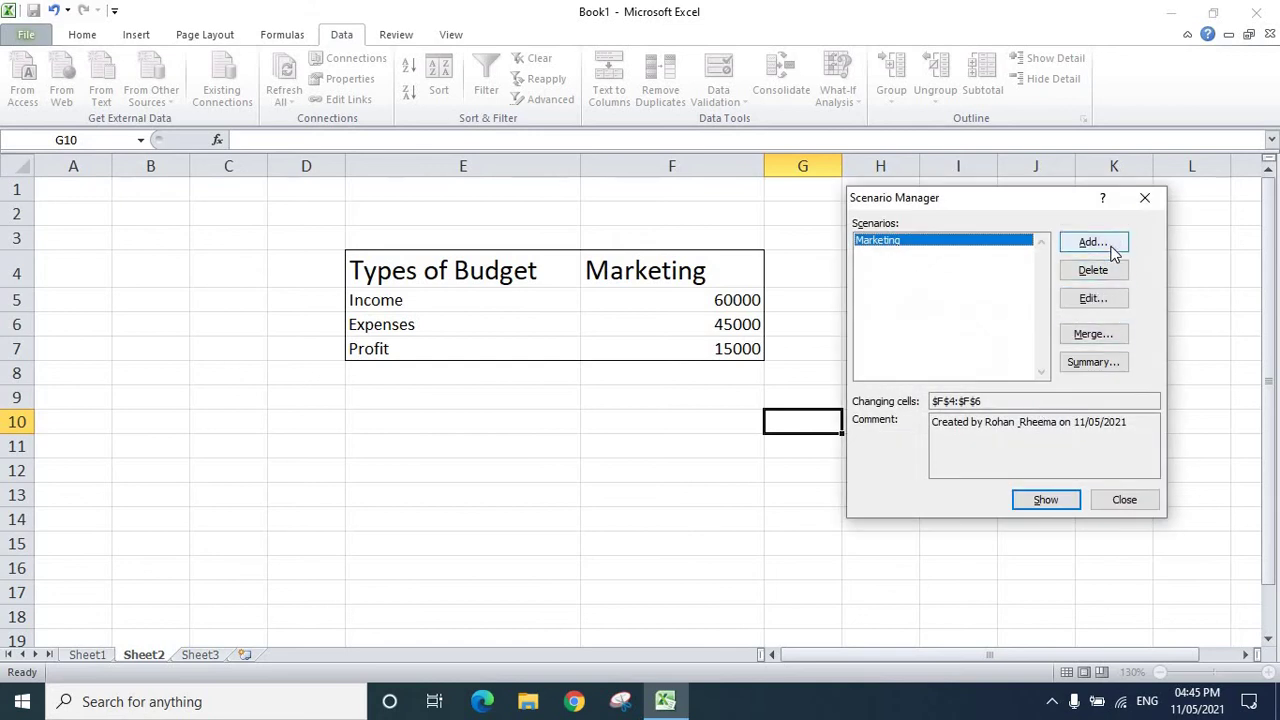
Step: Add a Finance scenario using changing cells F4:F6
{"action": "left_click", "coordinate": [1108, 247]}
{"action": "type", "text": "Finance"}
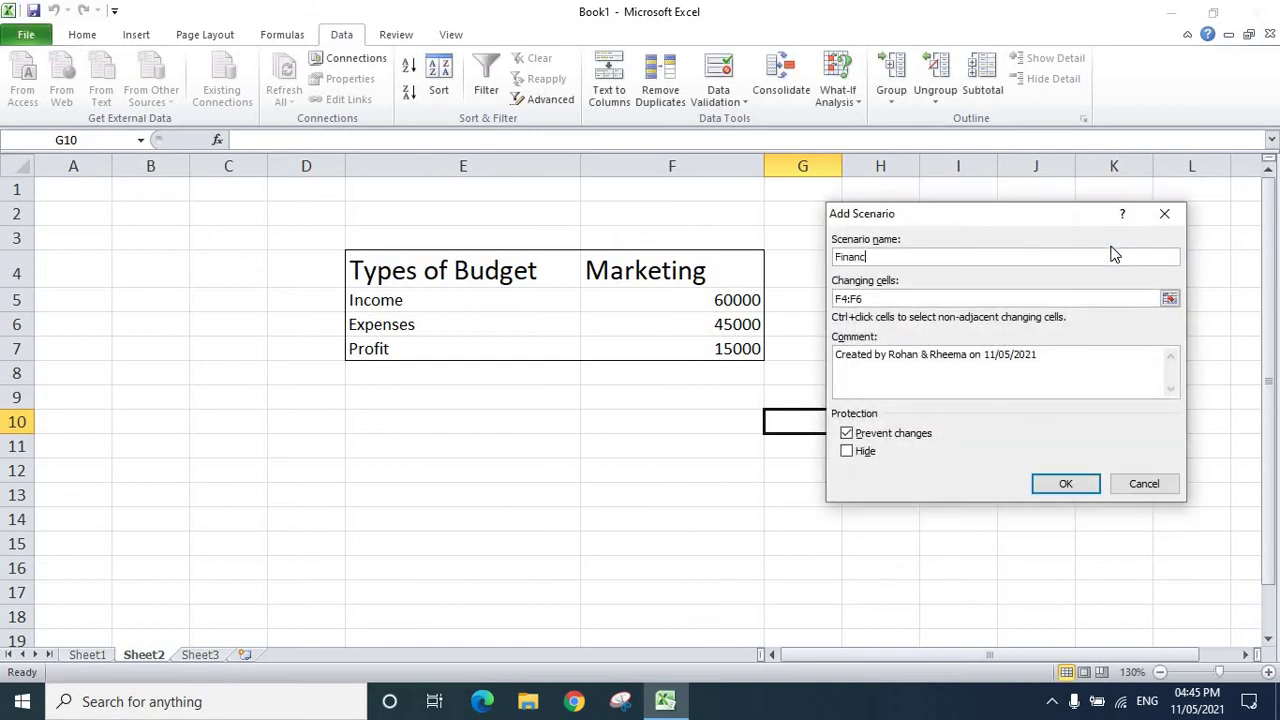
{"action": "left_click", "coordinate": [918, 298]}
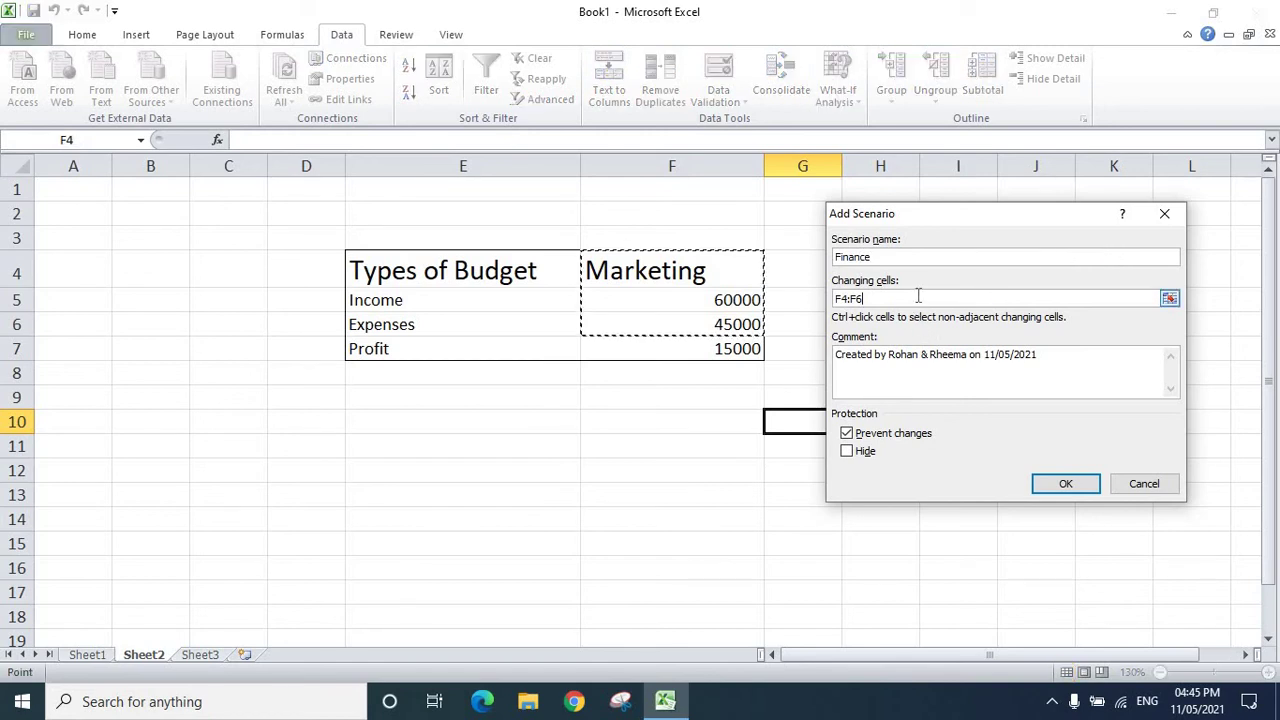
{"action": "left_click", "coordinate": [1065, 484]}
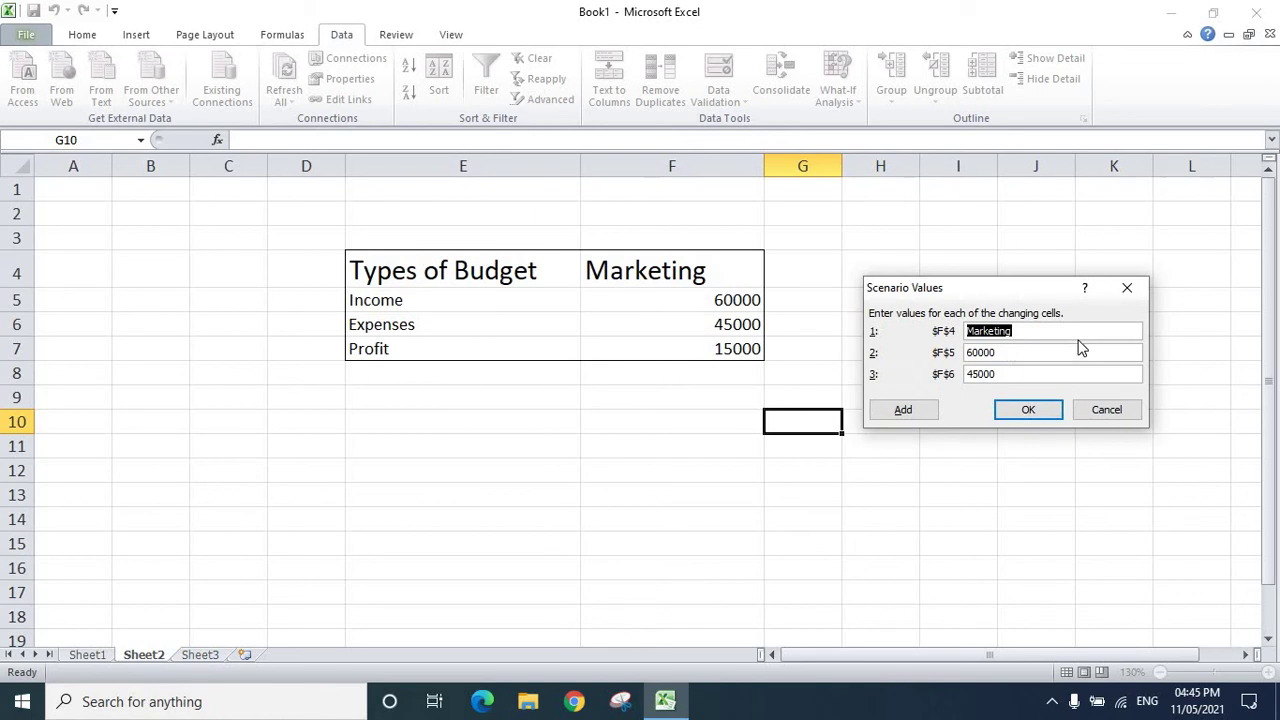
Step: Enter Finance, 80000 and 65555 as the Finance scenario values and save
{"action": "type", "text": "Finance"}
{"action": "key", "text": "Tab"}
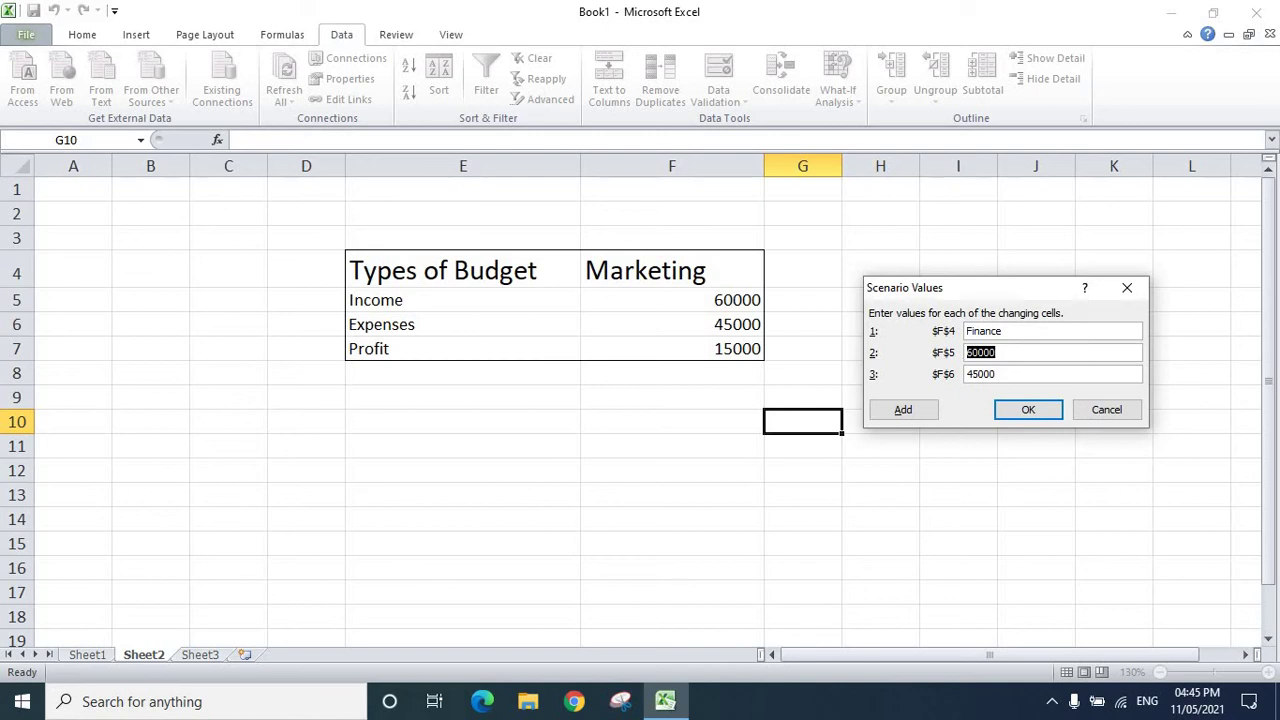
{"action": "type", "text": "8"}
{"action": "key", "text": "Tab"}
{"action": "type", "text": "6"}
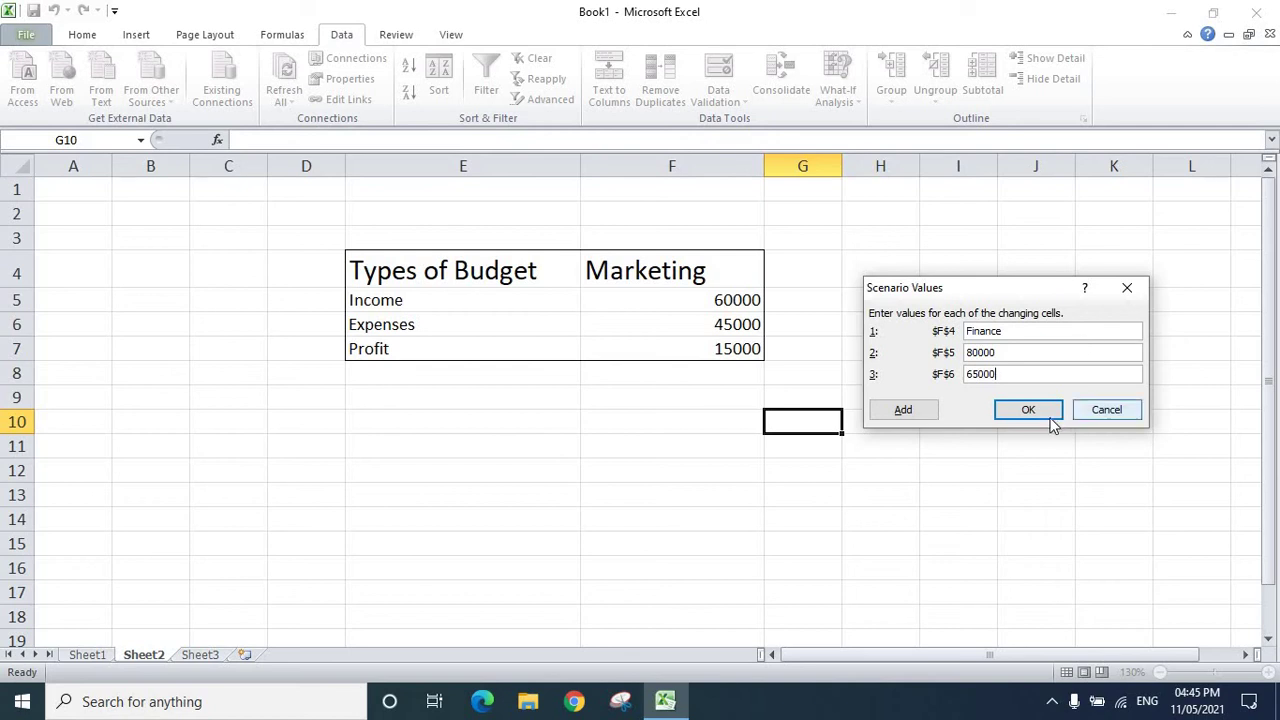
{"action": "key", "text": "BackSpace"}
{"action": "key", "text": "BackSpace"}
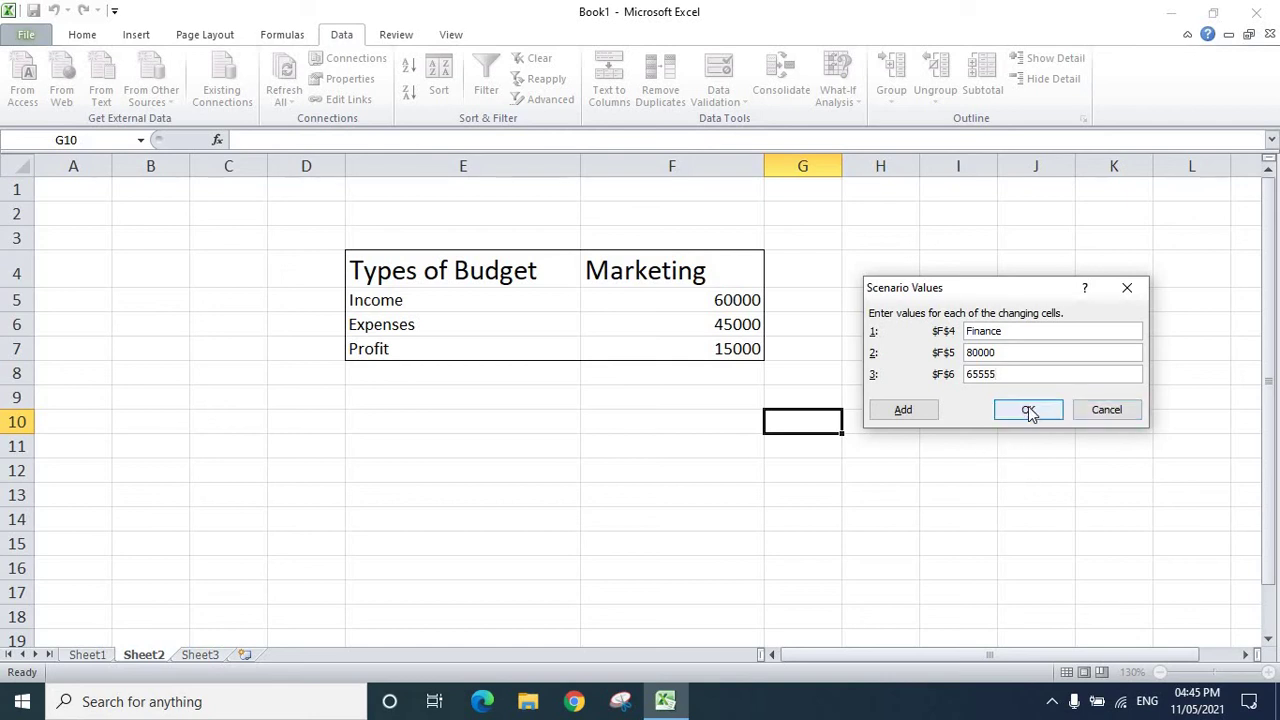
{"action": "left_click", "coordinate": [1029, 410]}
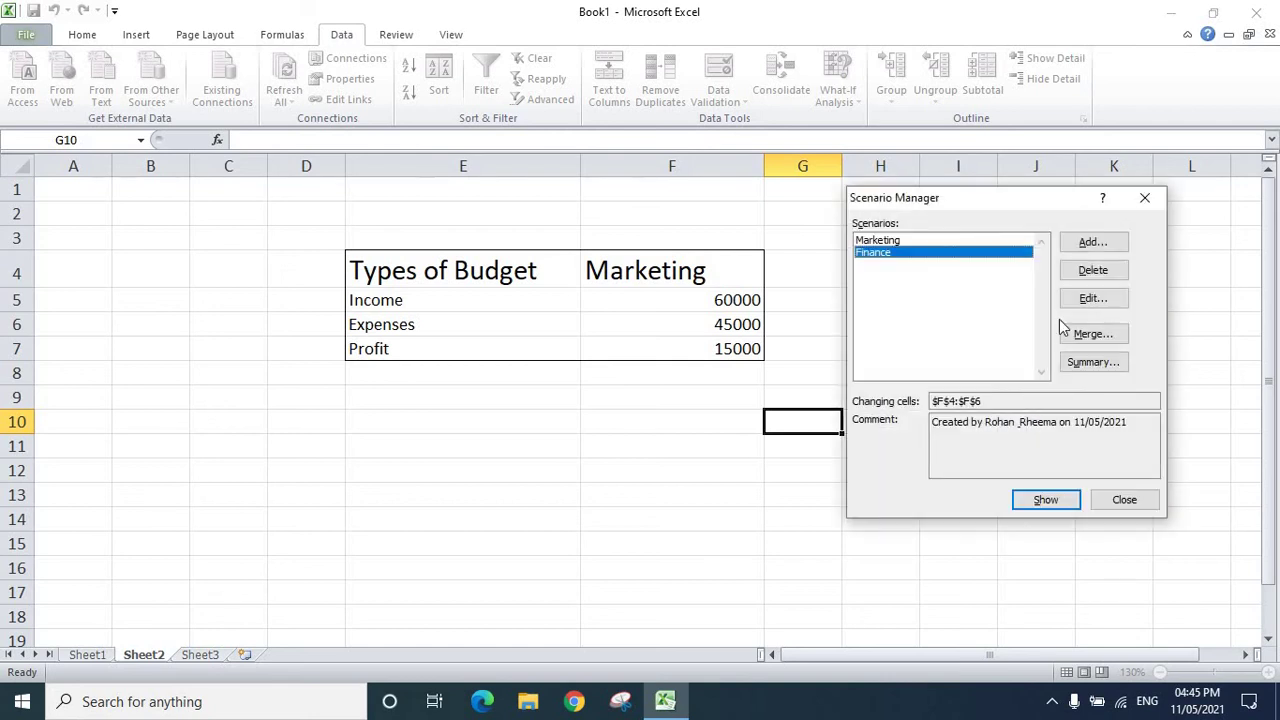
{"action": "left_click", "coordinate": [1046, 502]}
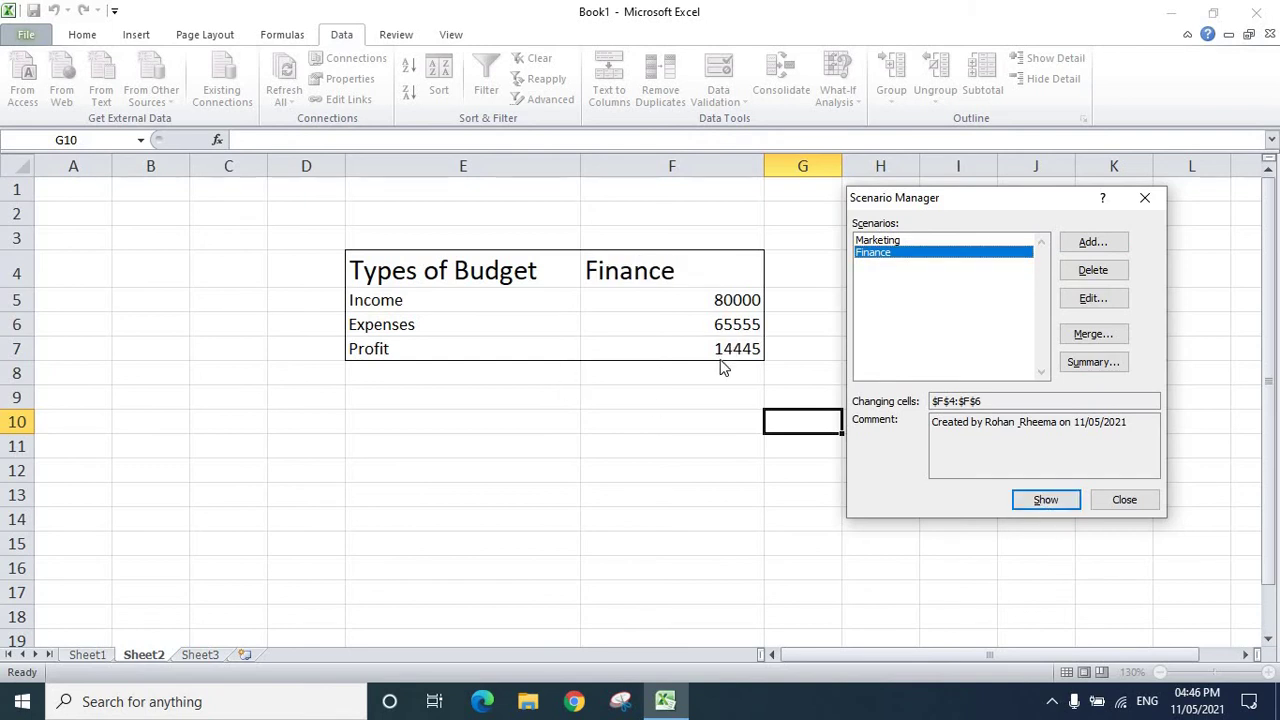
{"action": "left_click", "coordinate": [920, 241]}
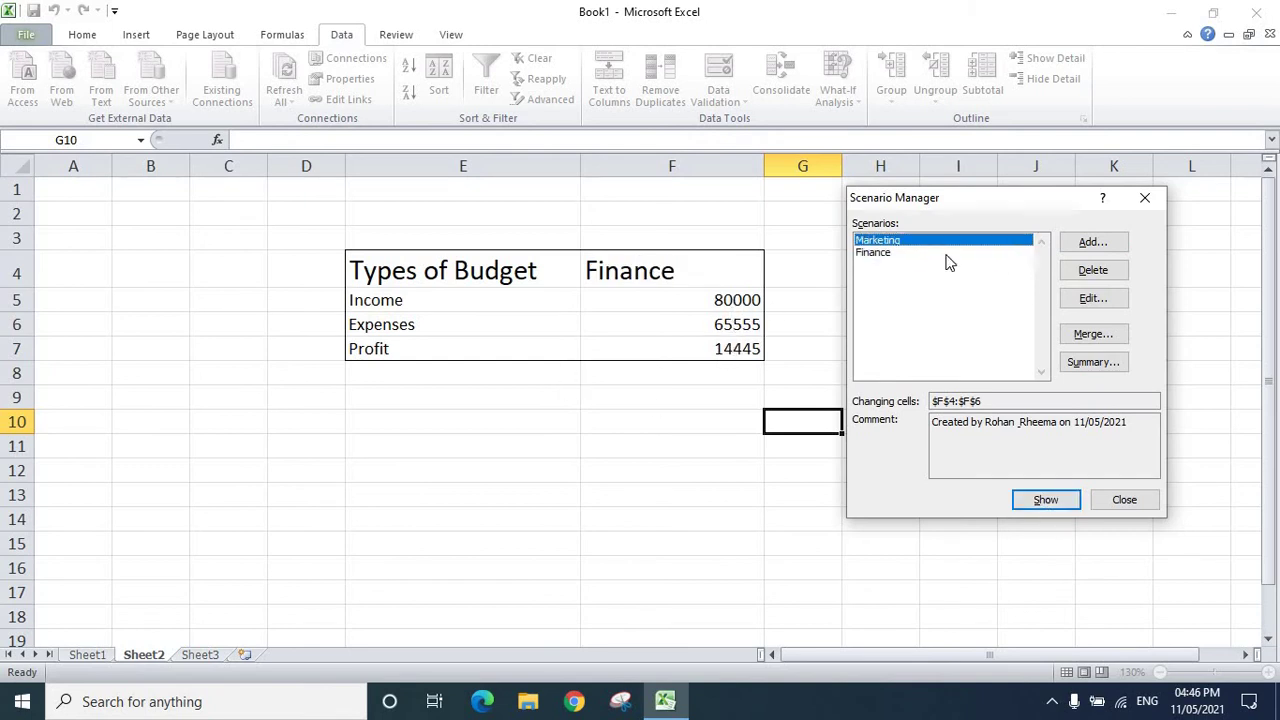
{"action": "left_click", "coordinate": [1046, 500]}
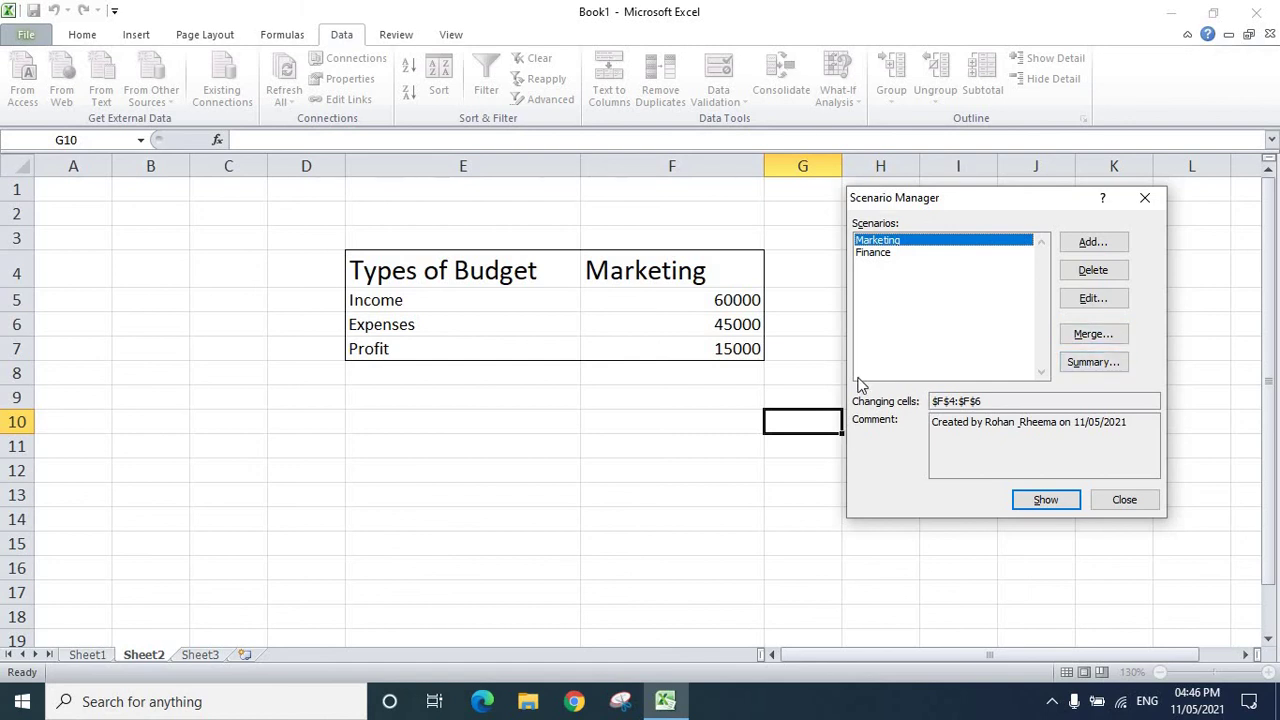
Step: Generate a Scenario Summary report for result cell F15, then delete the report sheet
{"action": "left_click", "coordinate": [1094, 362]}
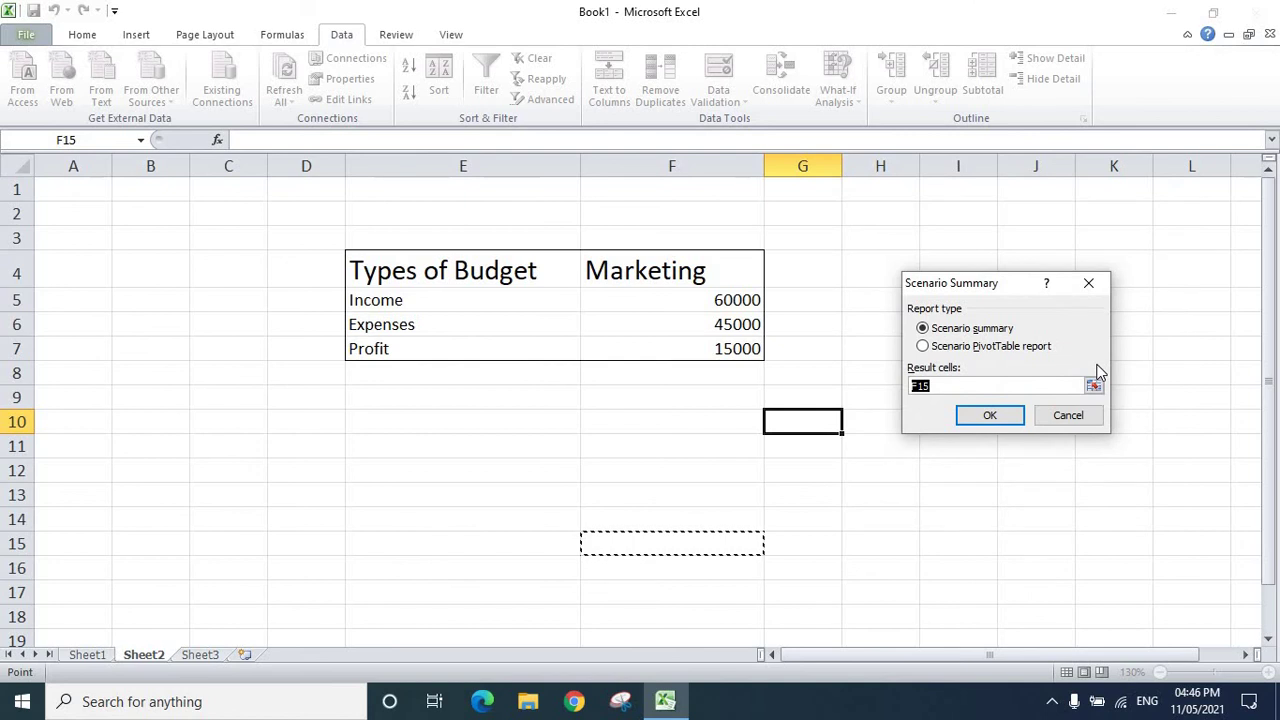
{"action": "left_click", "coordinate": [990, 416]}
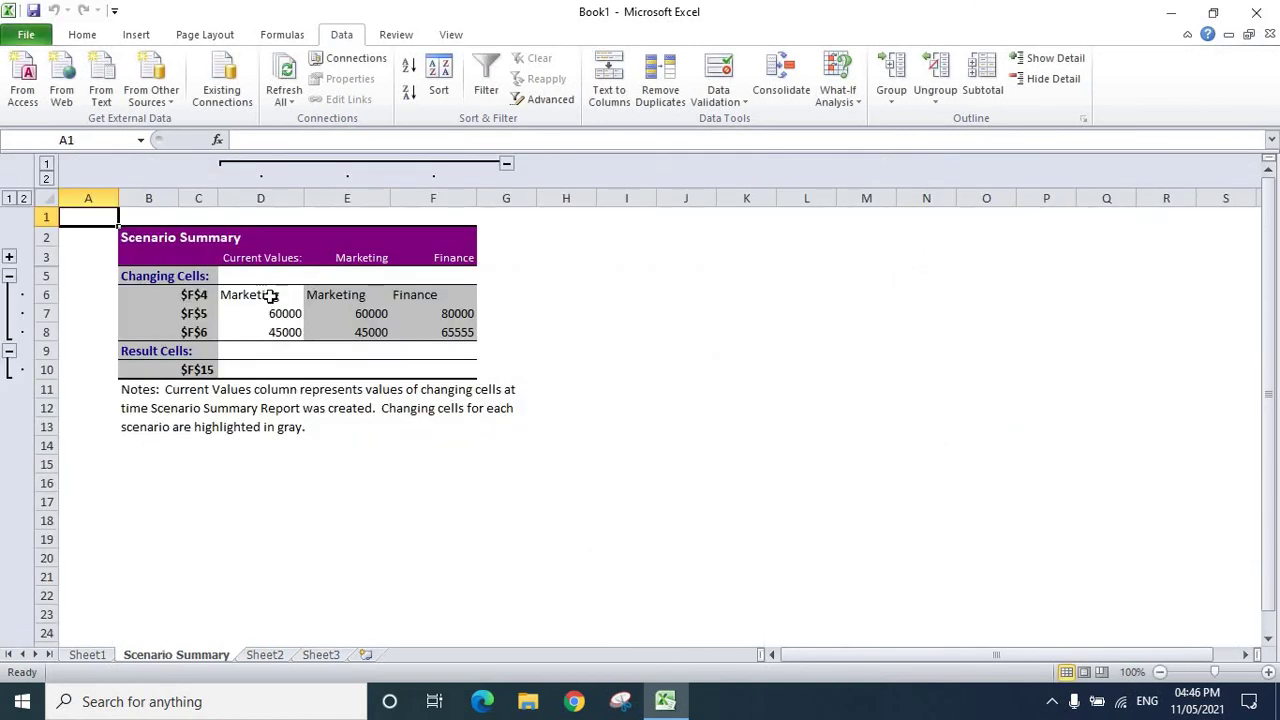
{"action": "right_click", "coordinate": [195, 662]}
{"action": "left_click", "coordinate": [240, 468]}
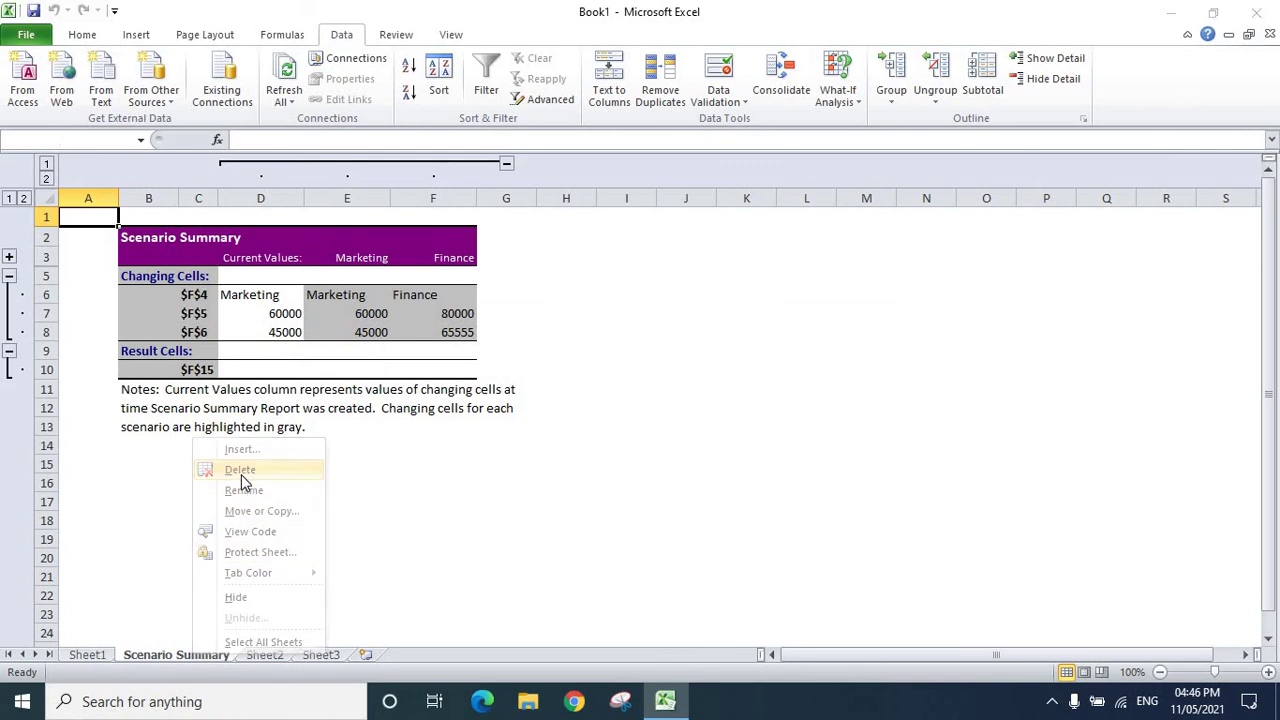
{"action": "left_click", "coordinate": [604, 398]}
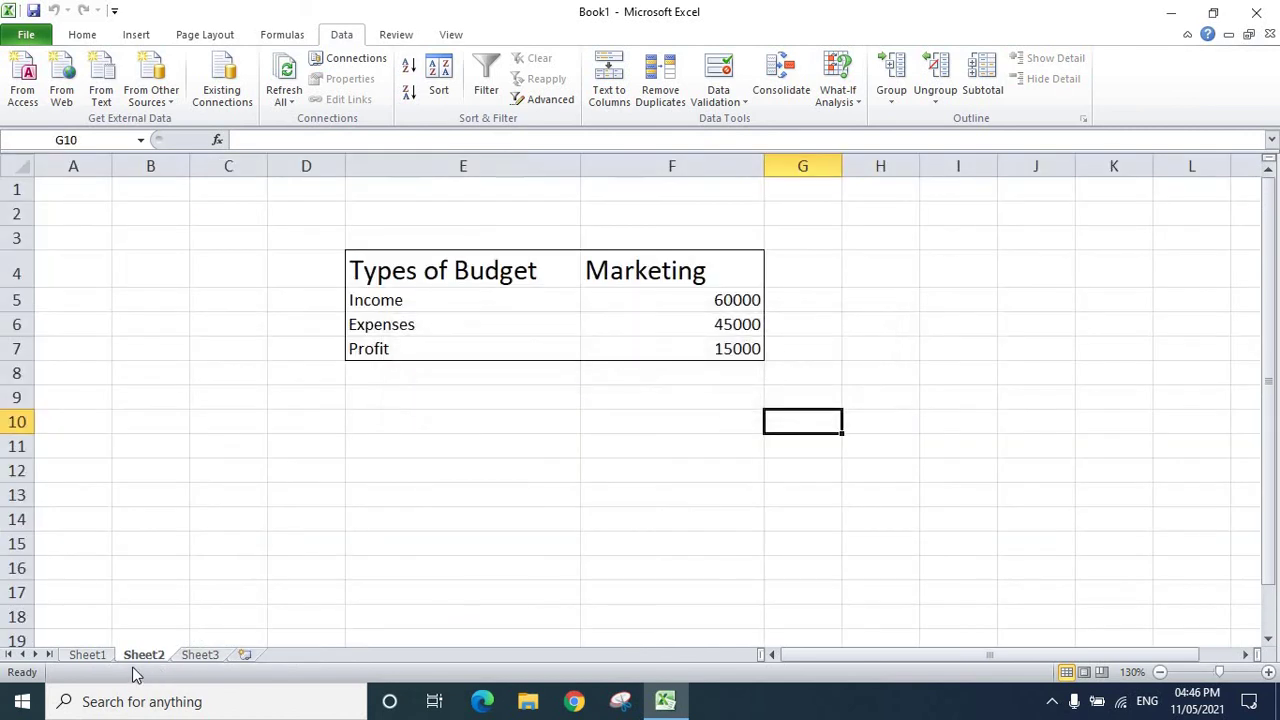
Step: Merge the Maths, Science and English scenarios from Sheet1 into Sheet2's Scenario Manager
{"action": "left_click", "coordinate": [852, 98]}
{"action": "left_click", "coordinate": [870, 122]}
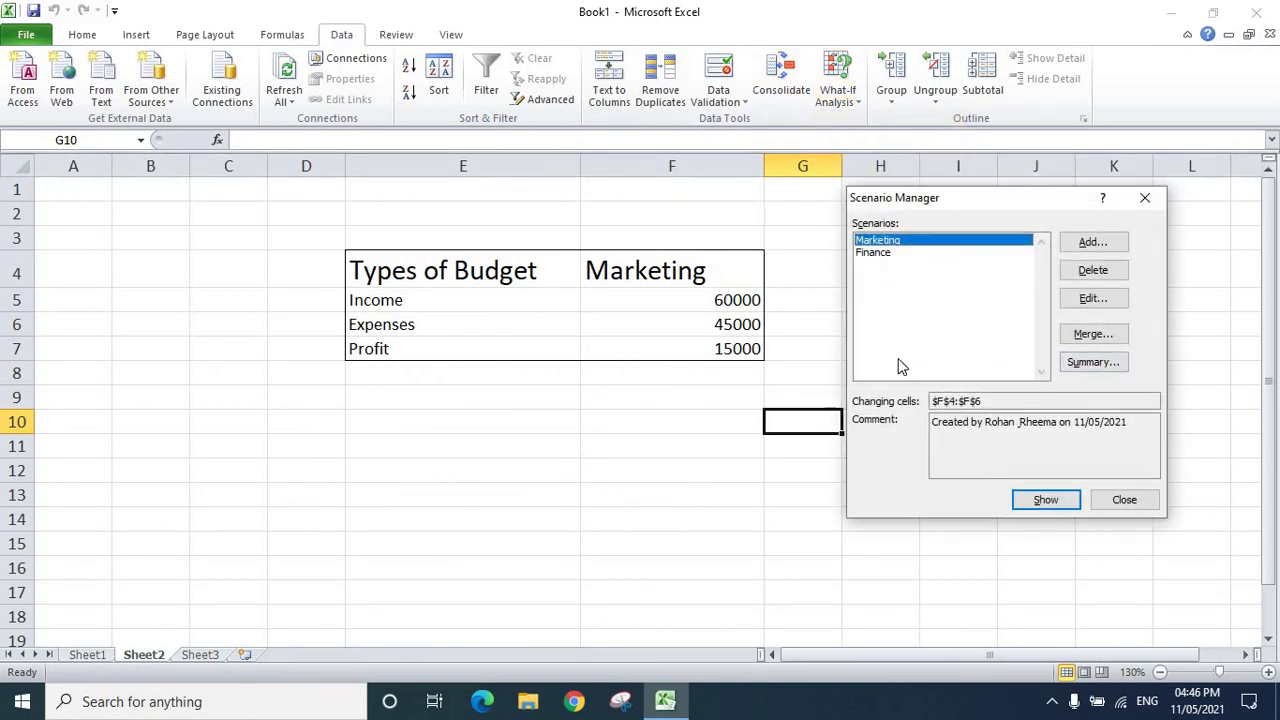
{"action": "left_click", "coordinate": [1099, 340]}
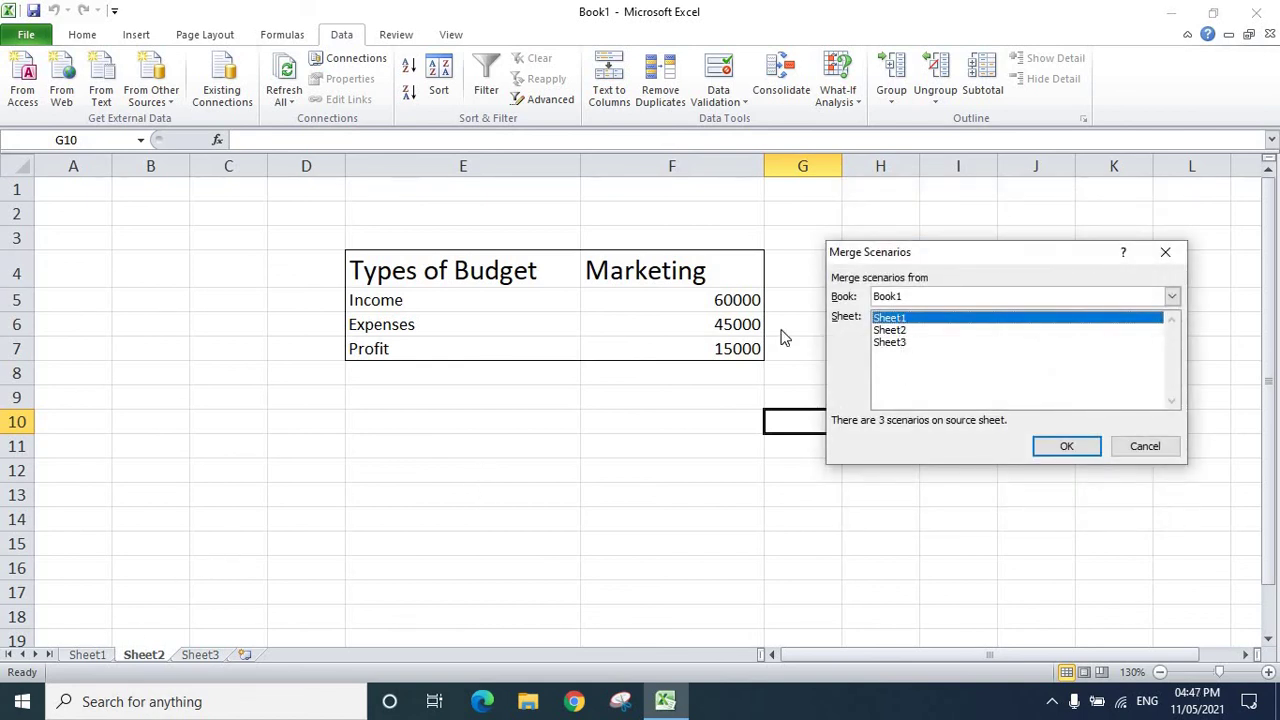
{"action": "left_click", "coordinate": [1073, 449]}
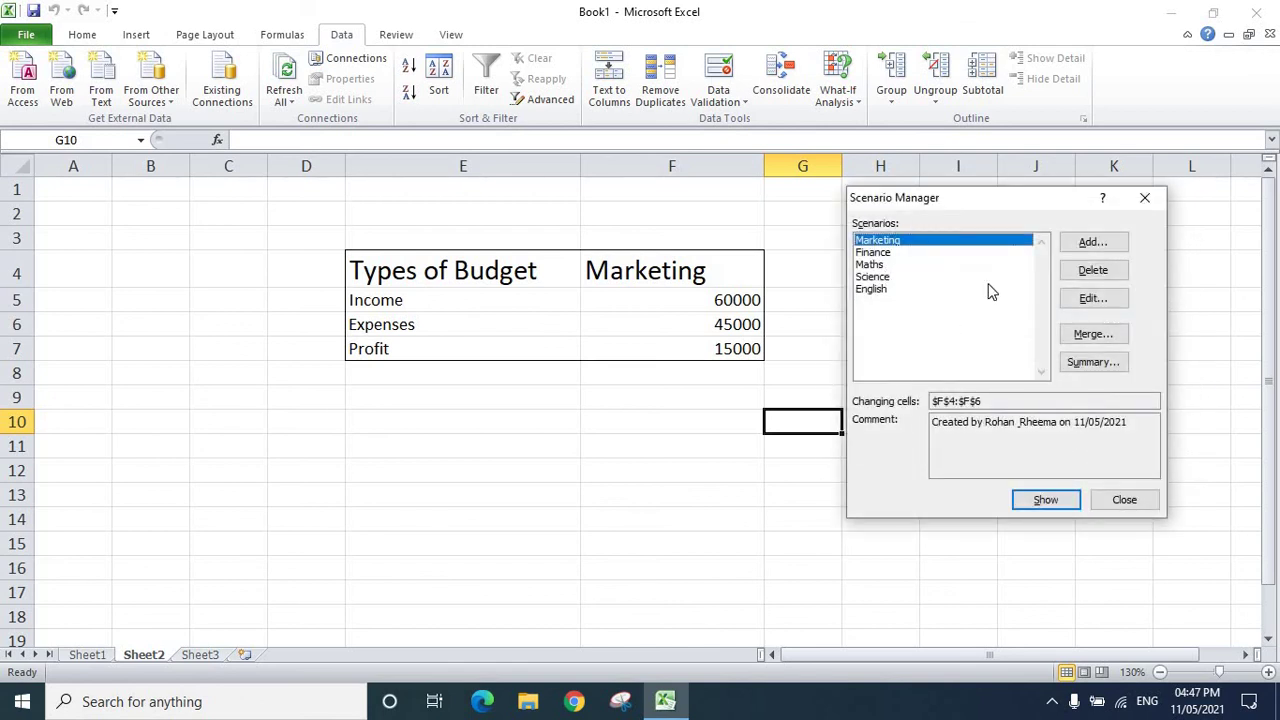
Step: Generate a Scenario Summary comparing all five scenarios, then delete that report sheet
{"action": "left_click", "coordinate": [1090, 364]}
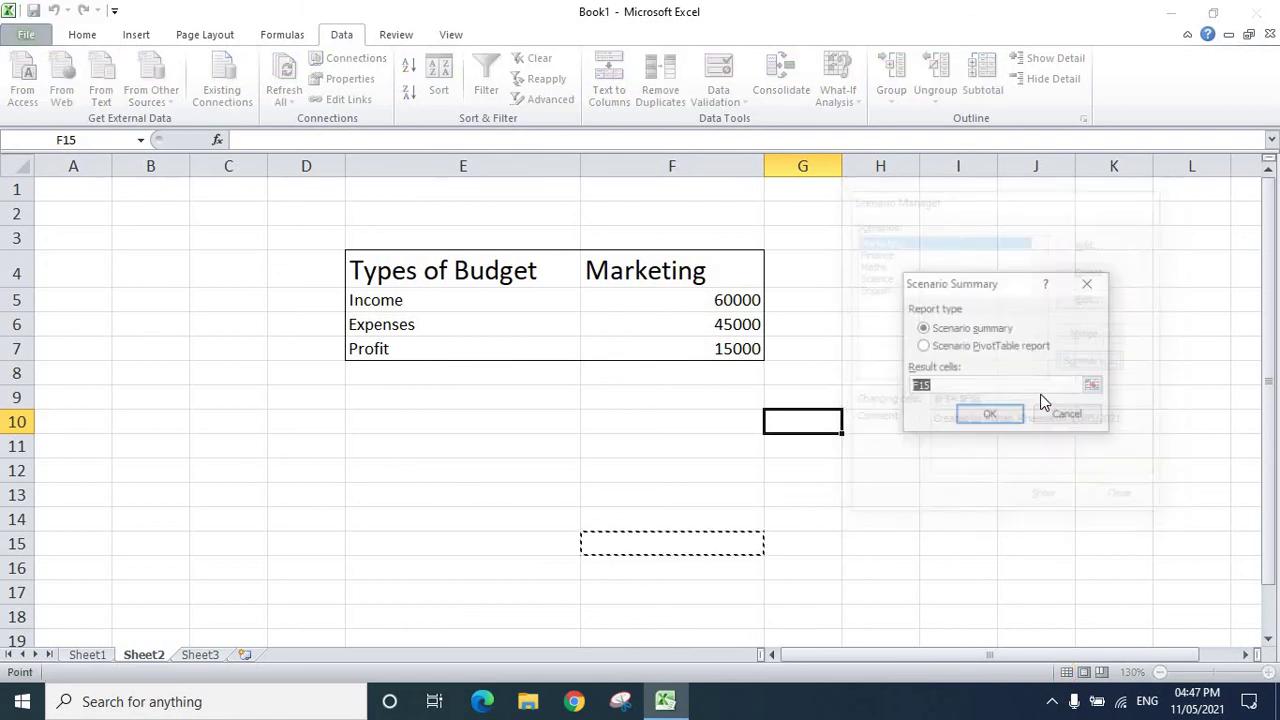
{"action": "left_click", "coordinate": [995, 419]}
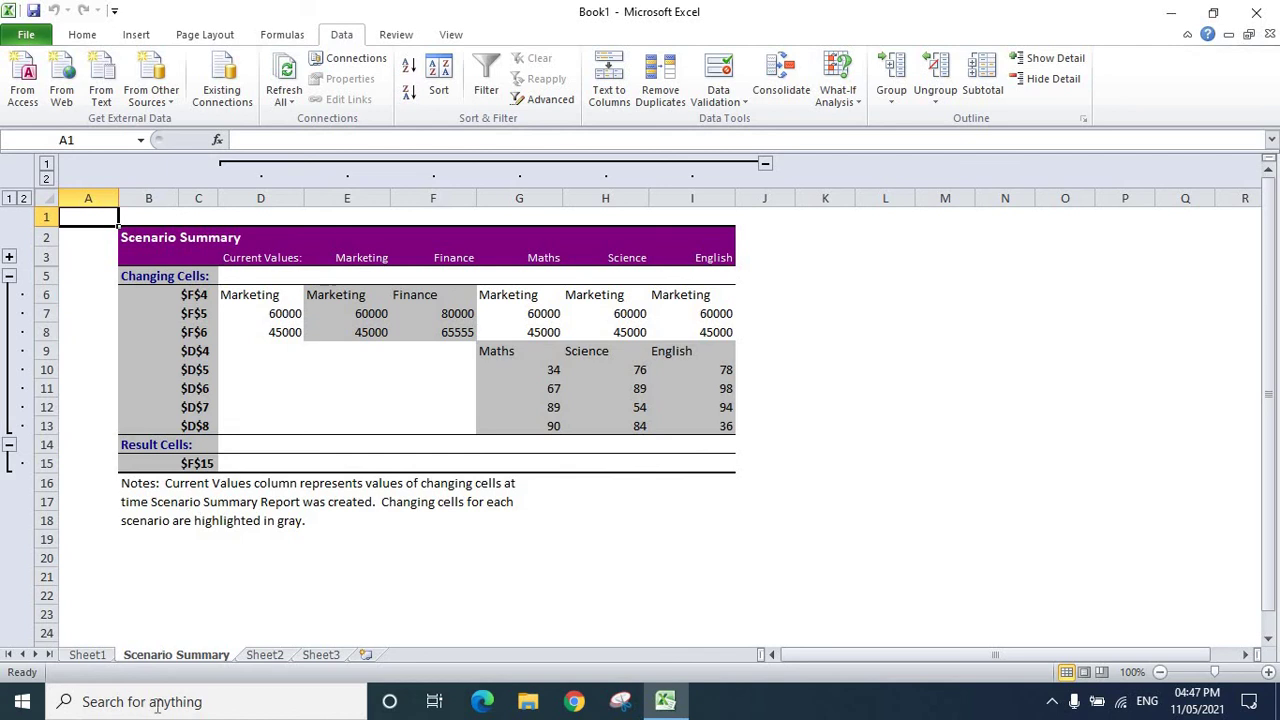
{"action": "right_click", "coordinate": [180, 660]}
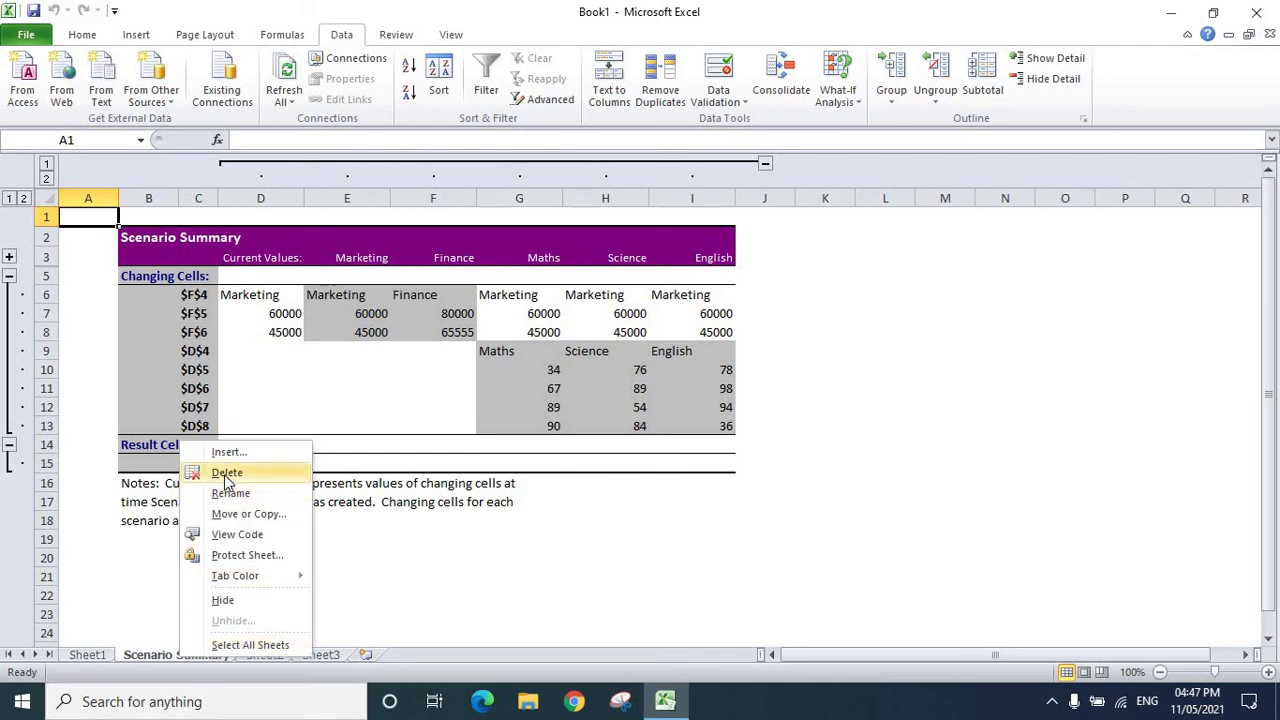
{"action": "left_click", "coordinate": [227, 476]}
{"action": "left_click", "coordinate": [606, 397]}
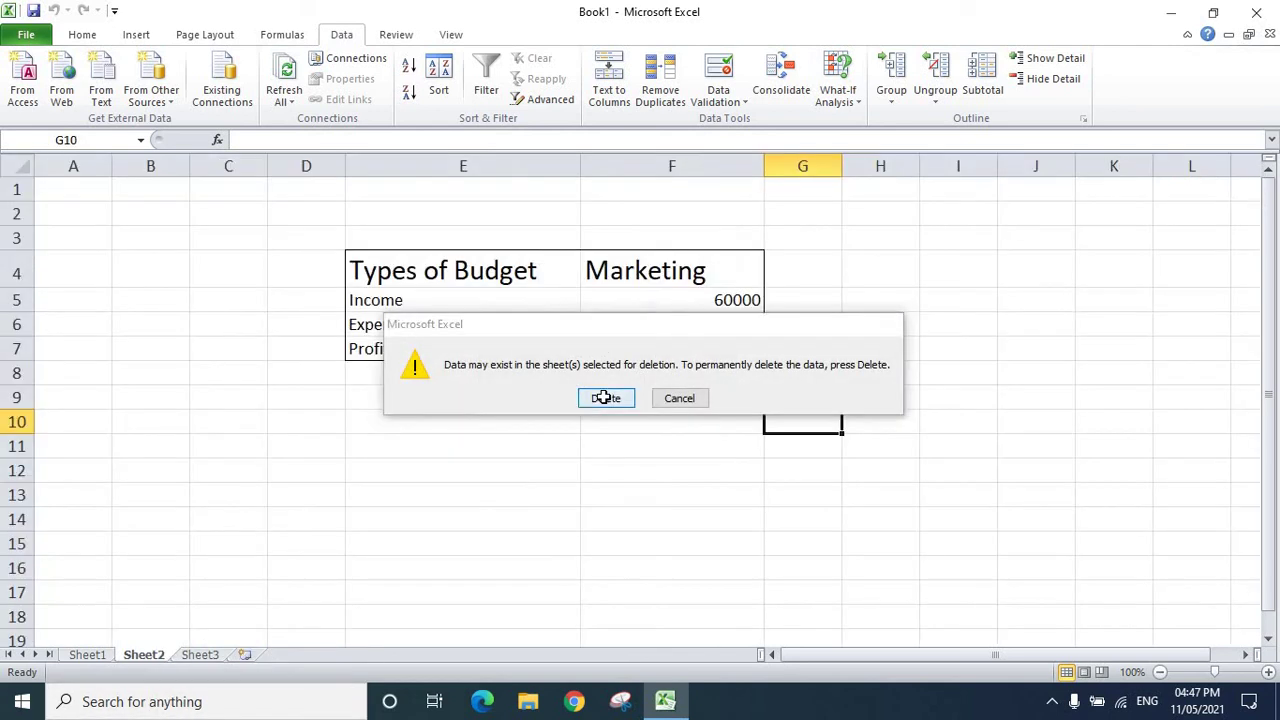